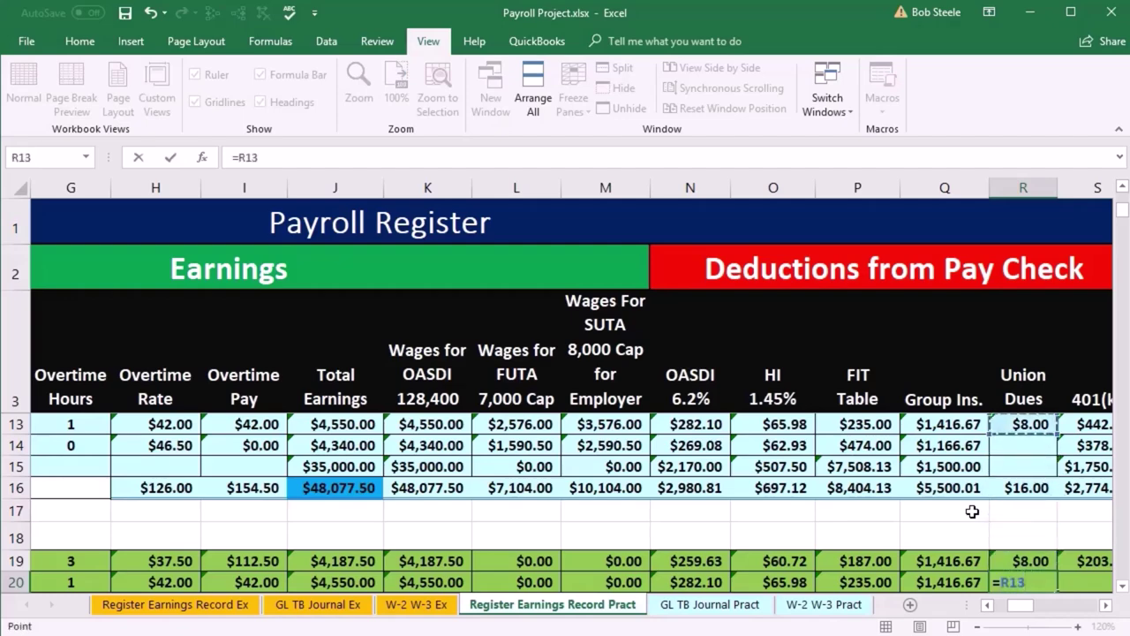
Carry the union dues and 401(k) deductions from row 13 into row 20, using =R13 in R20 and =S13 in S20
key("Tab")
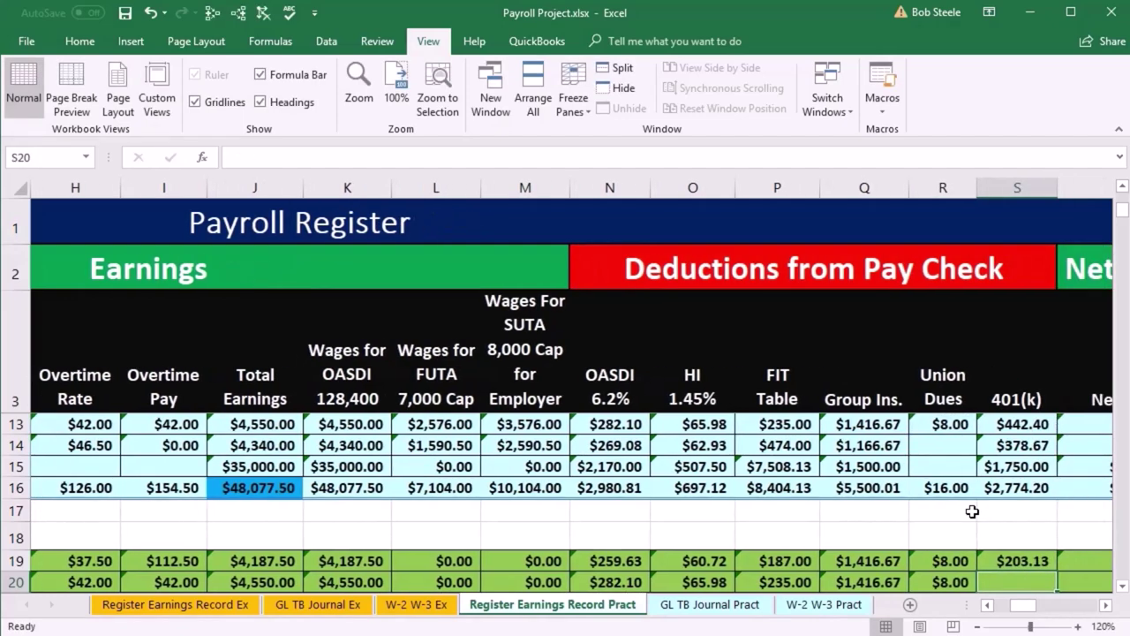
type("=")
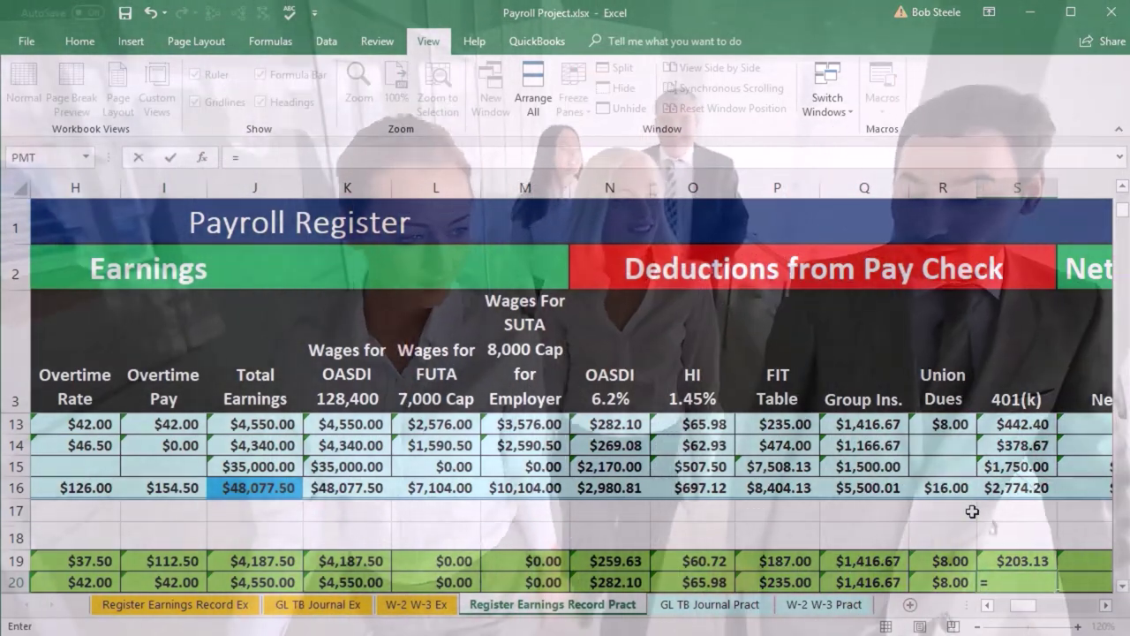
key("Up")
key("Up")
key("Up")
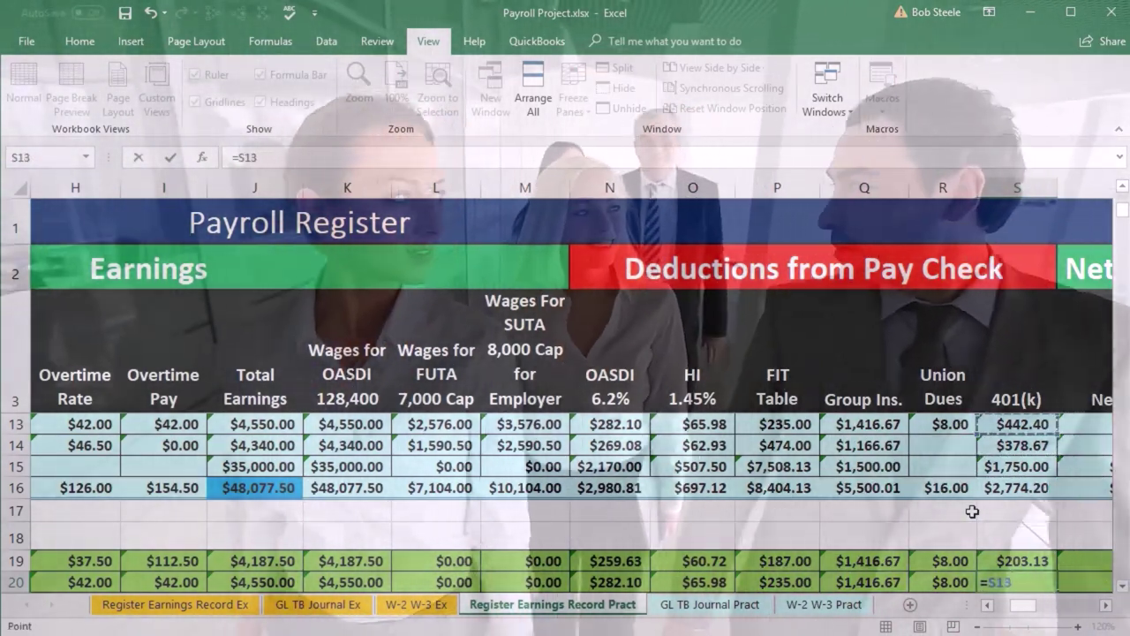
key("Tab")
Examine register rows 19 to 23, including the totals row, around the Net Paid and employer tax columns
key("Right")
key("Right")
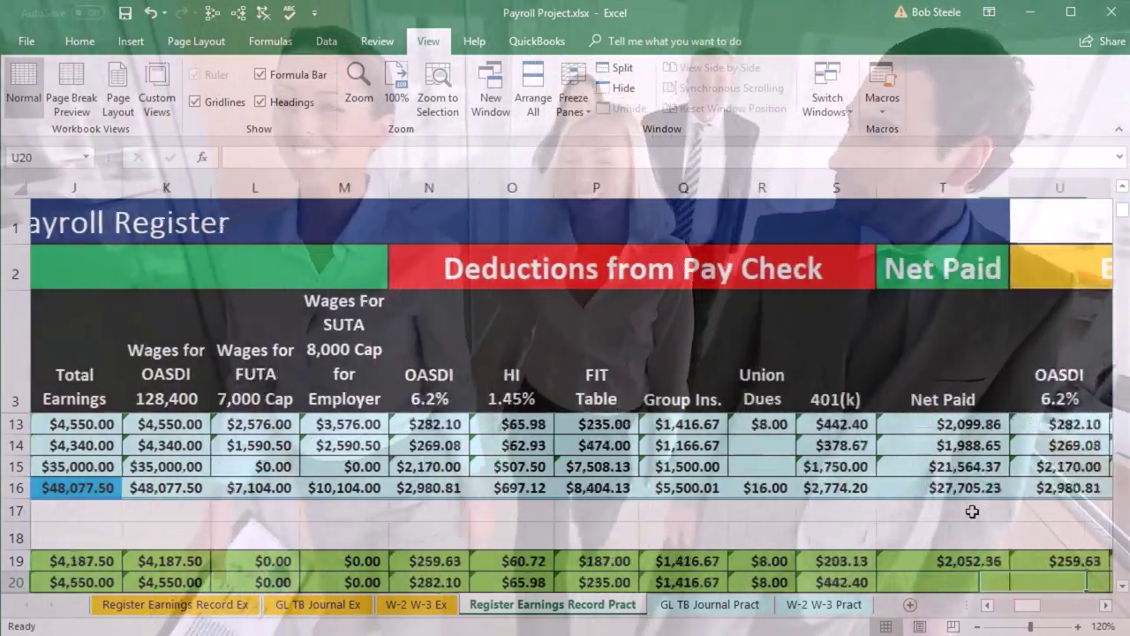
key("Down")
key("Down")
key("Down")
key("Down")
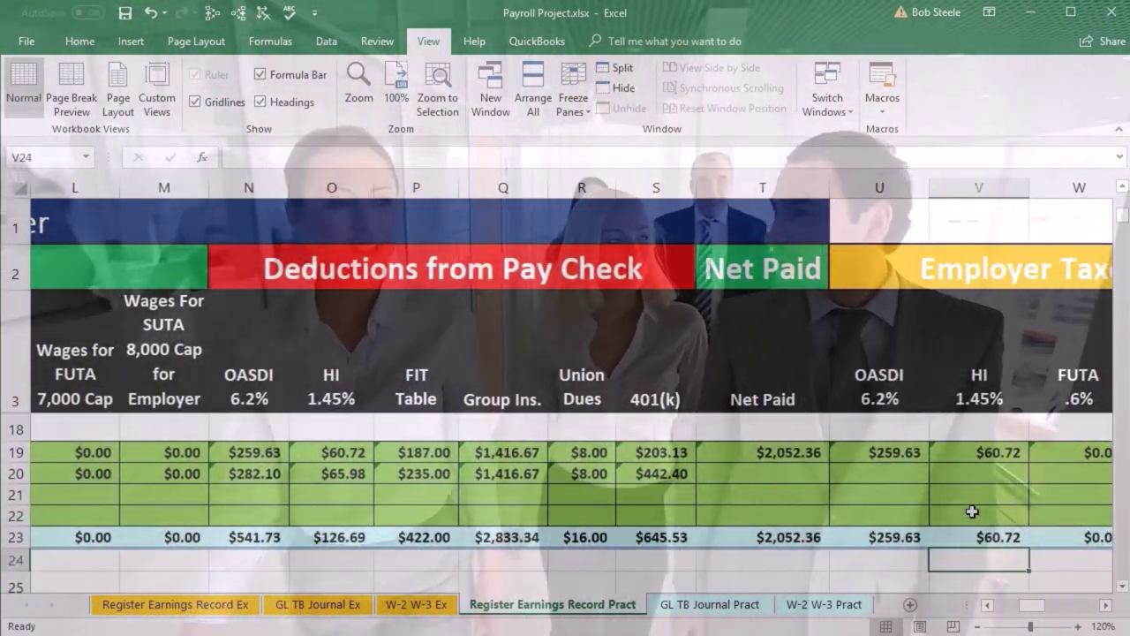
key("Down")
key("Up")
key("Up")
key("Up")
key("Up")
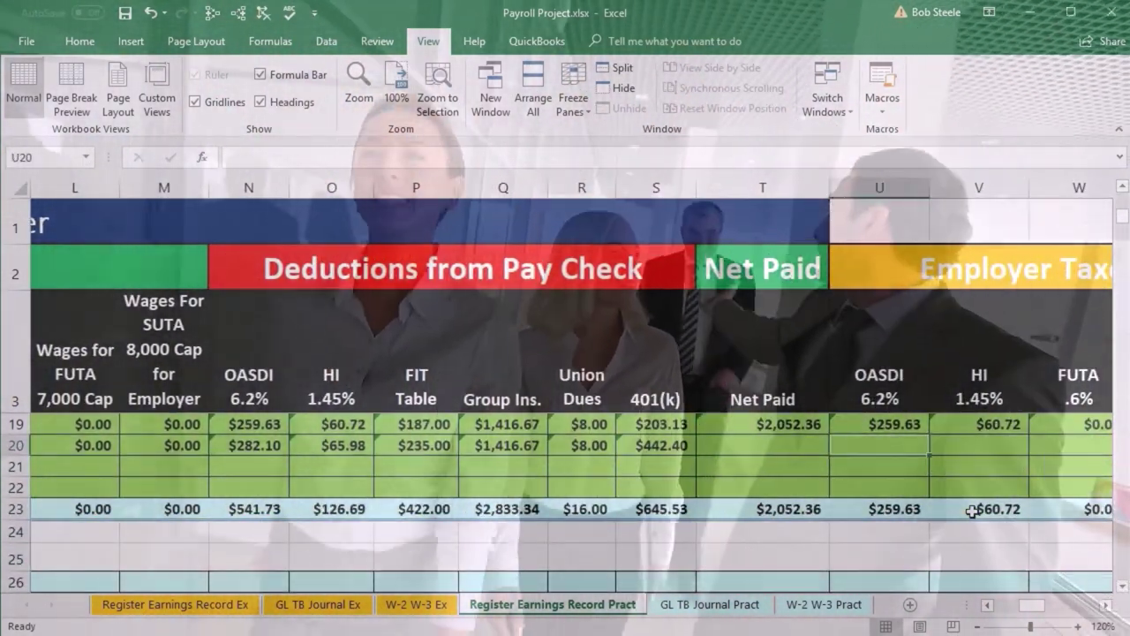
Calculate net paid in T20 as total earnings less all paycheck deductions, using =J20-SUM(N20:S20)
key("Left")
key("Left")
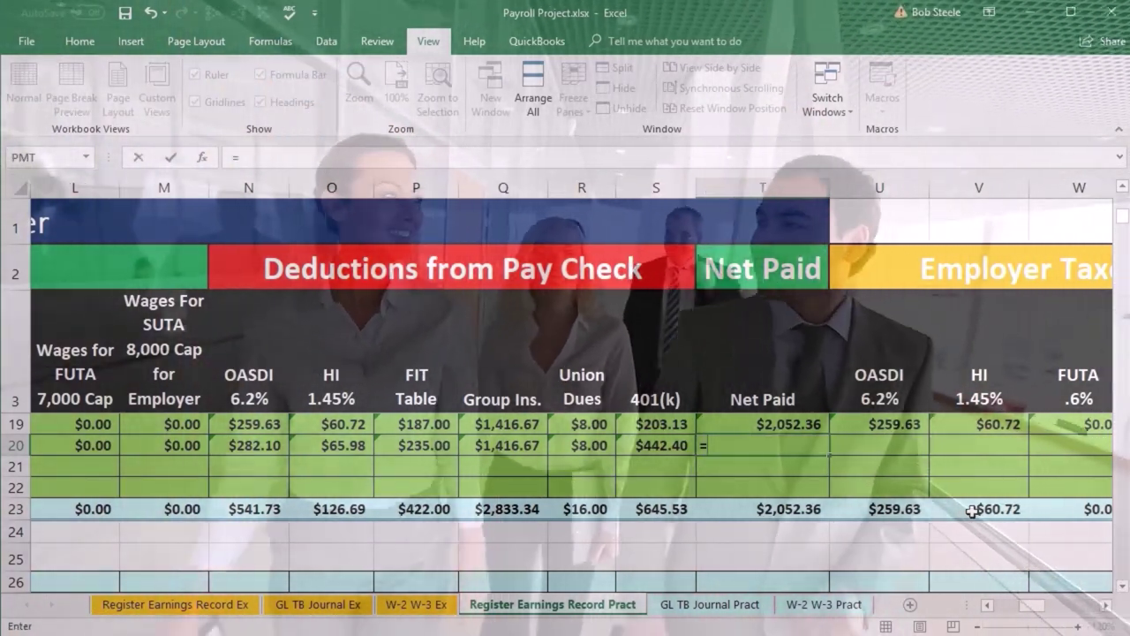
type("=")
key("Left")
key("Left")
key("Left")
key("Left")
key("Left")
key("Left")
key("Left")
key("Left")
key("Left")
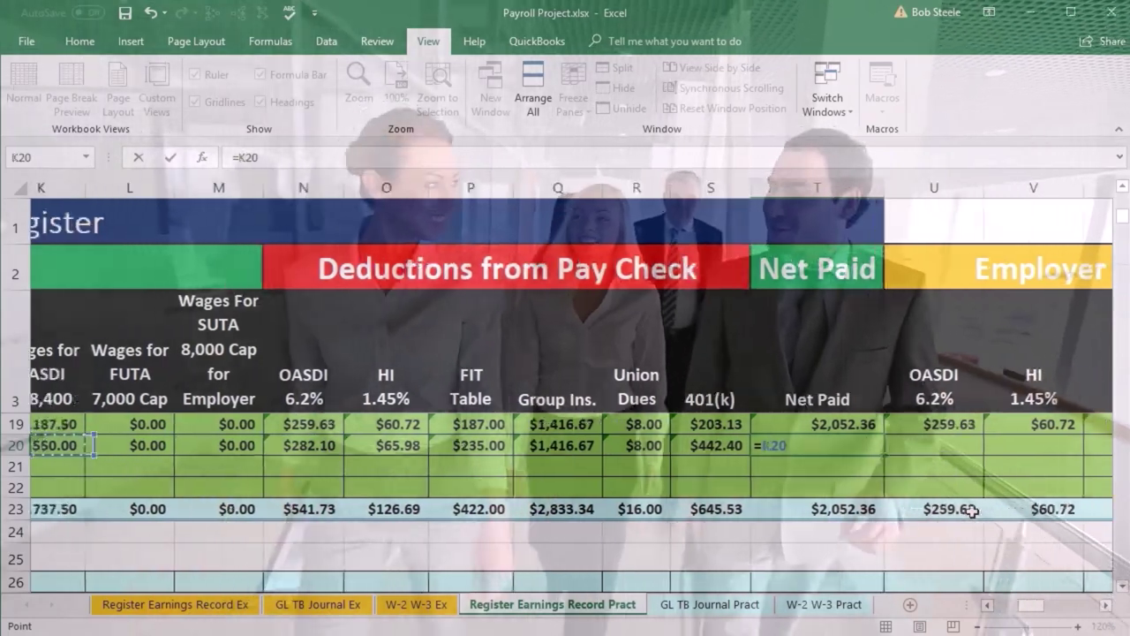
key("Left")
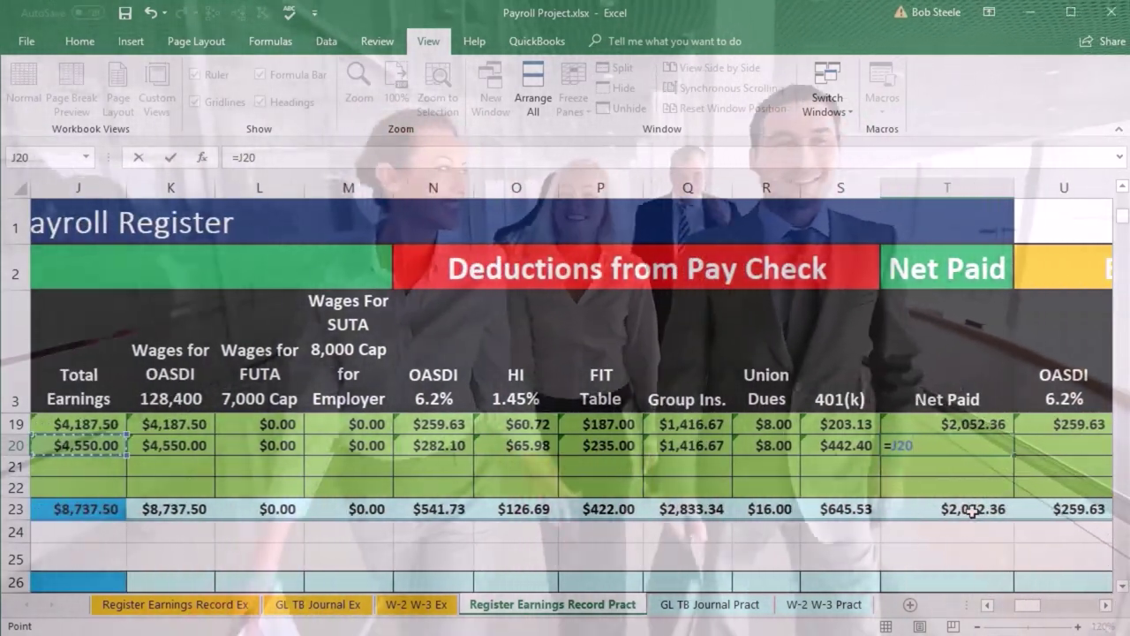
type("-")
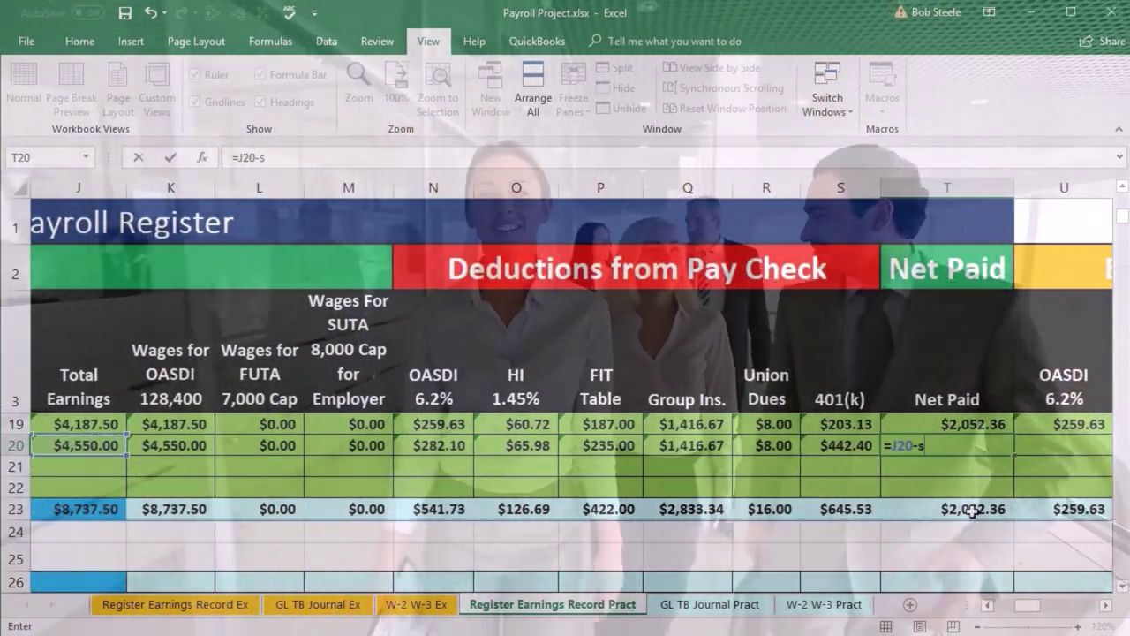
type("sum")
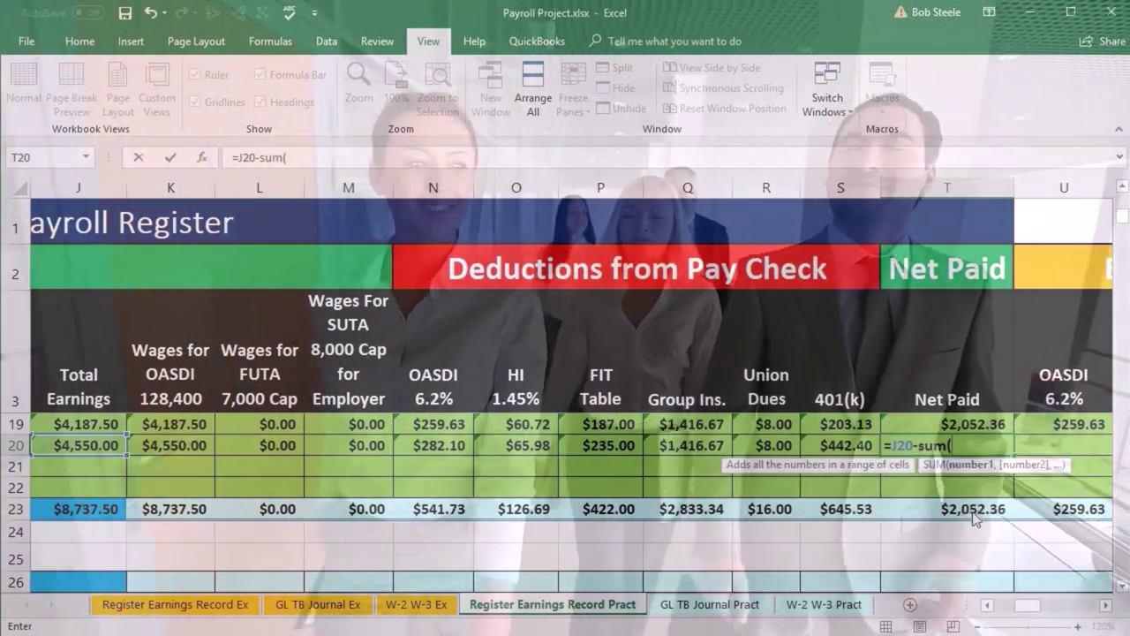
type("(")
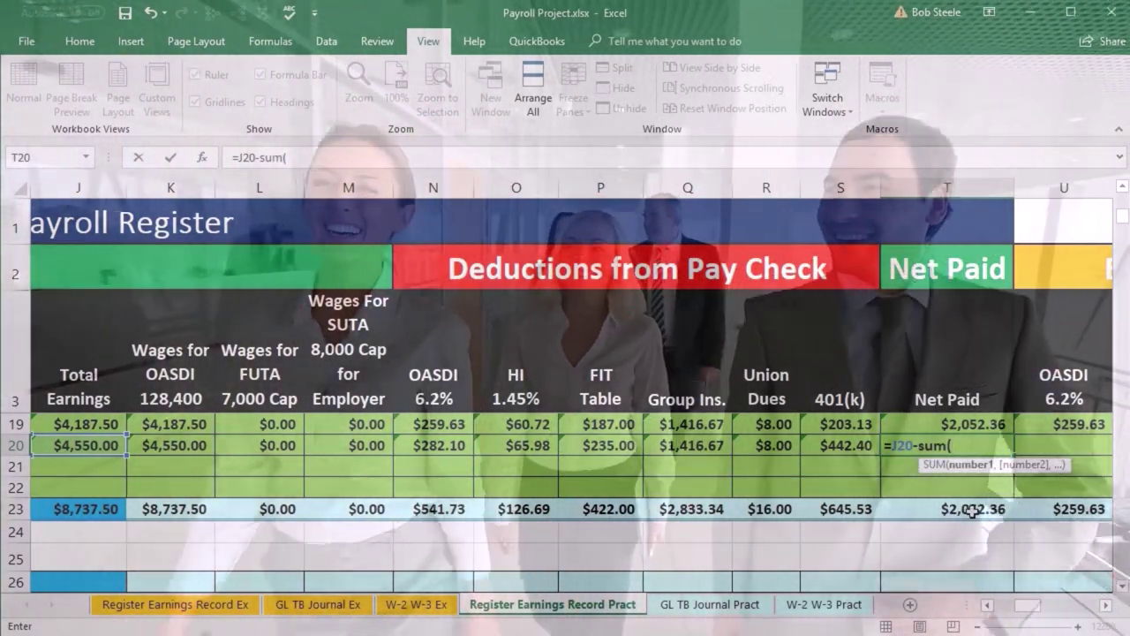
key("Left")
key("Left")
key("Left")
key("Left")
key("Left")
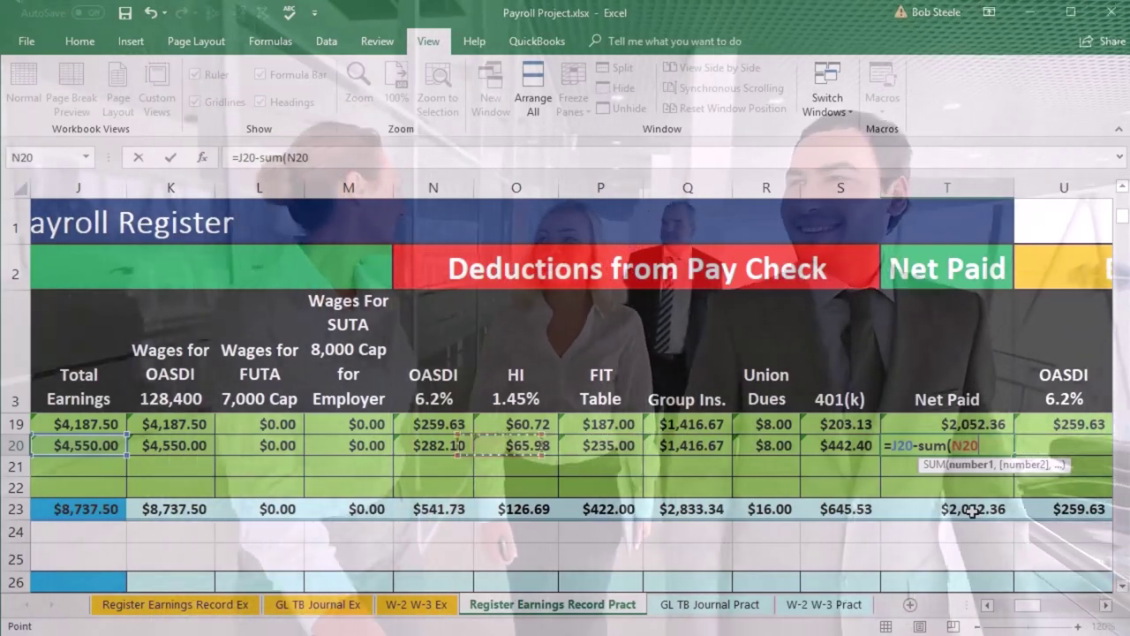
key("Left")
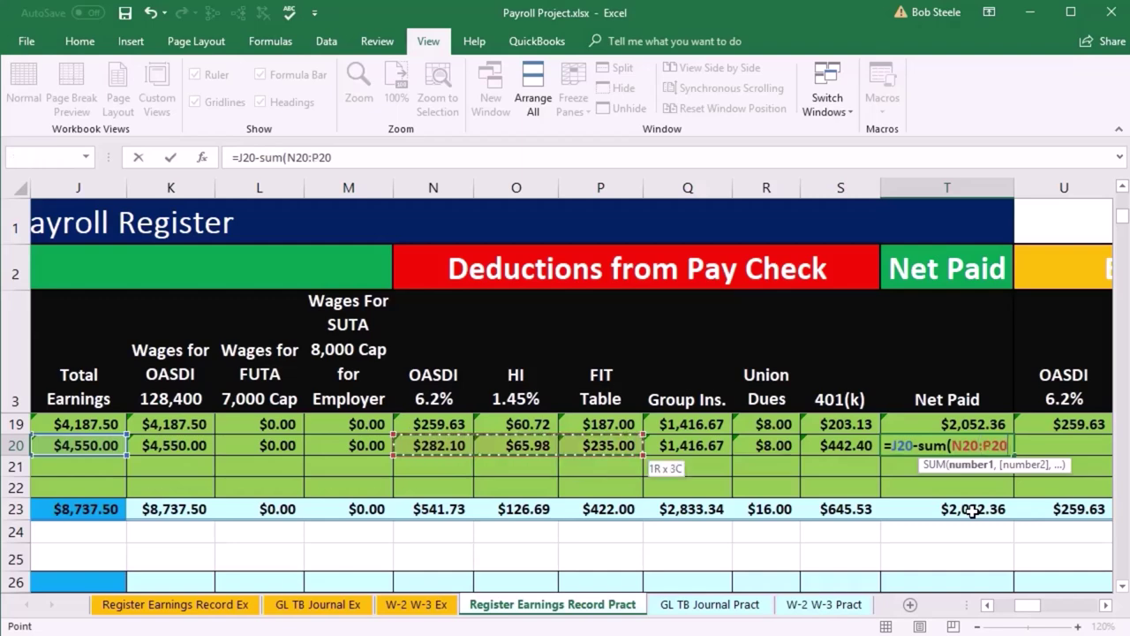
key("shift+Right")
key("shift+Right")
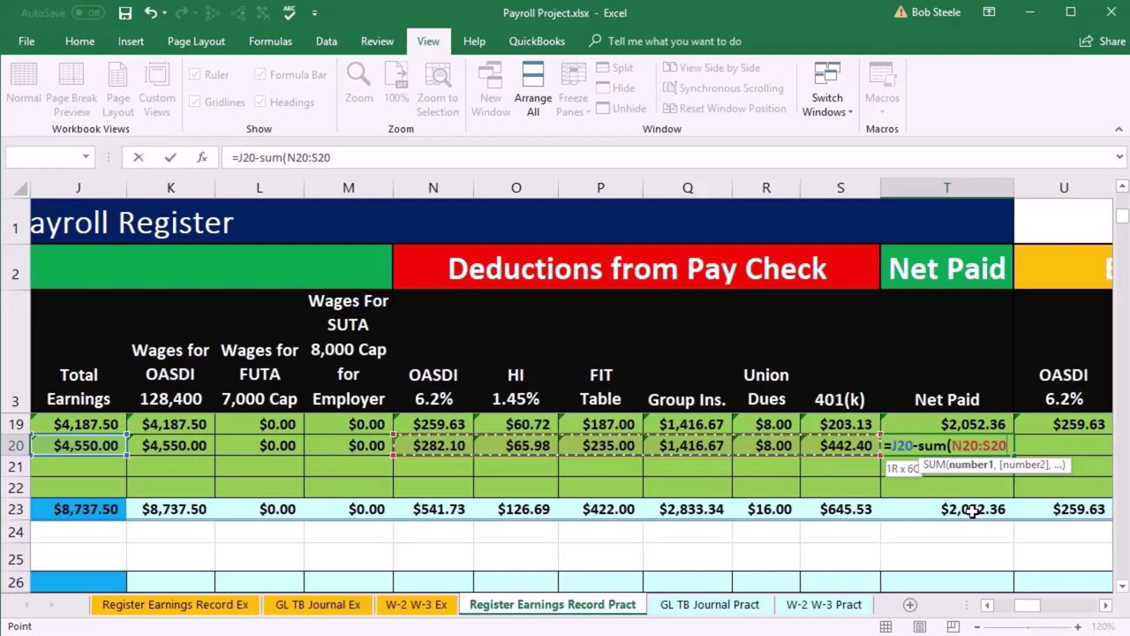
type(")")
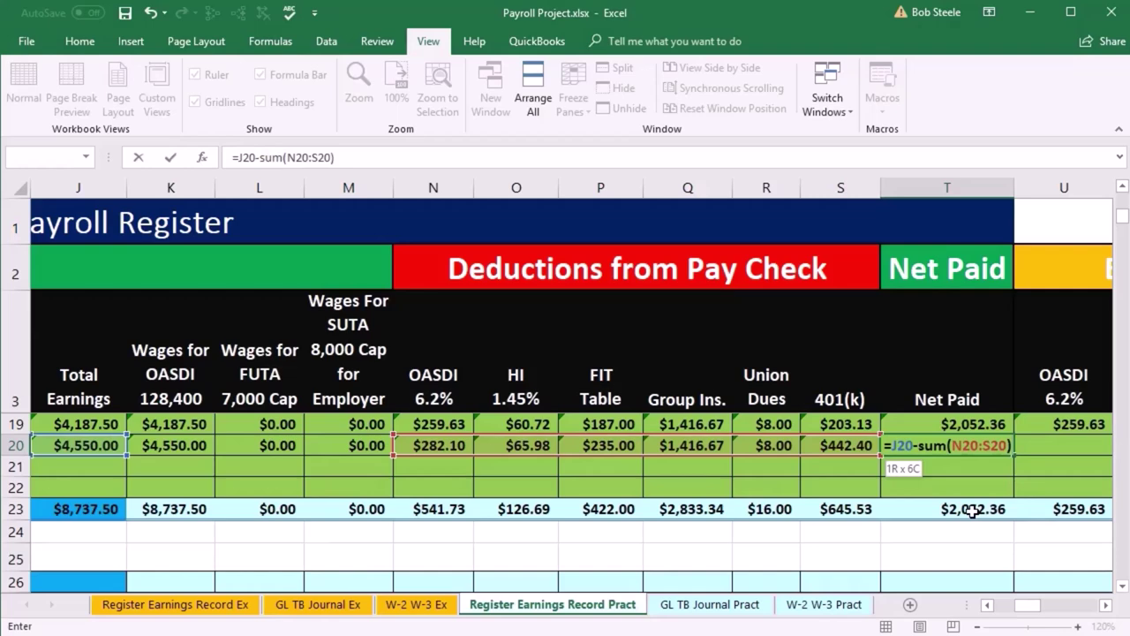
key("Return")
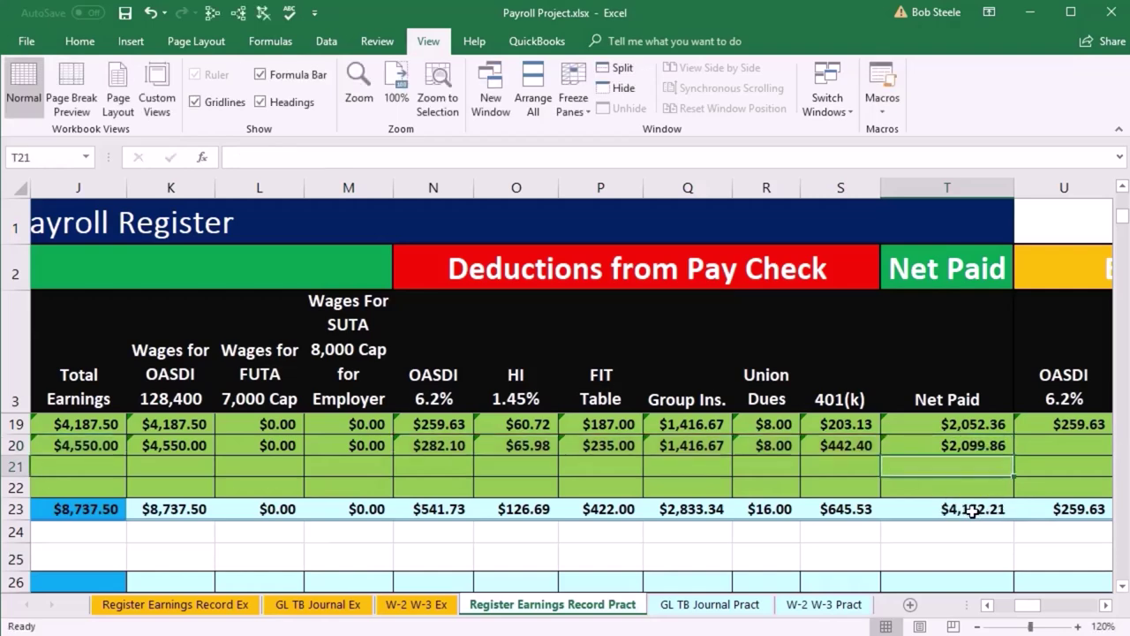
Calculate the employer OASDI tax in U20 from the OASDI wages, using =K20*.062
key("Up")
key("Right")
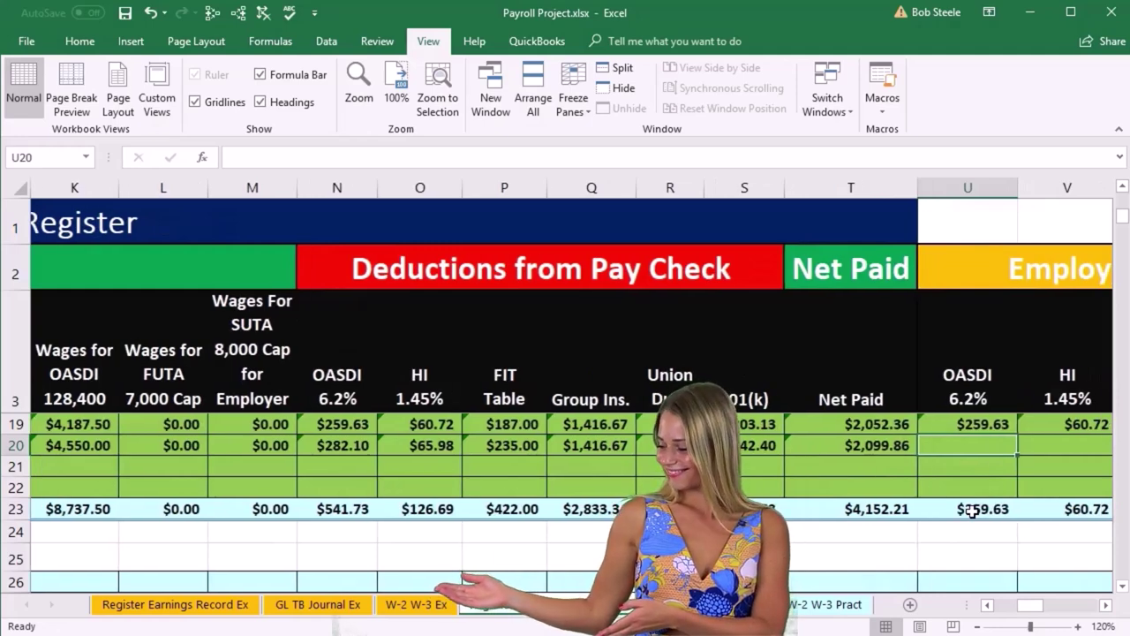
type("=")
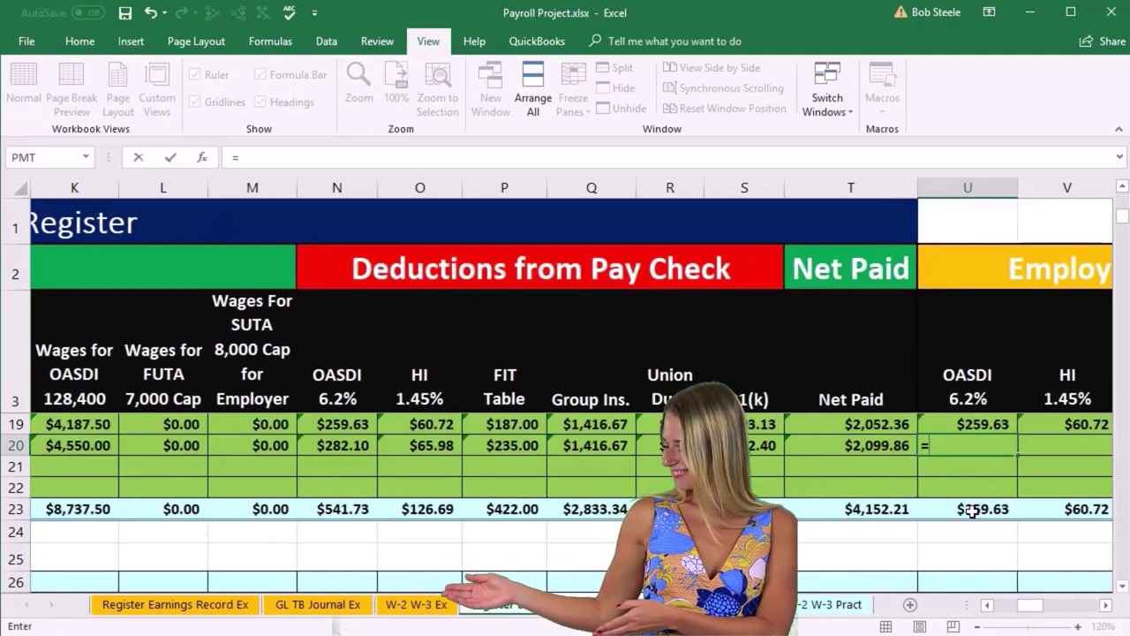
key("Left")
key("Left")
key("Left")
key("Left")
key("Left")
key("Left")
key("Left")
key("Left")
key("Left")
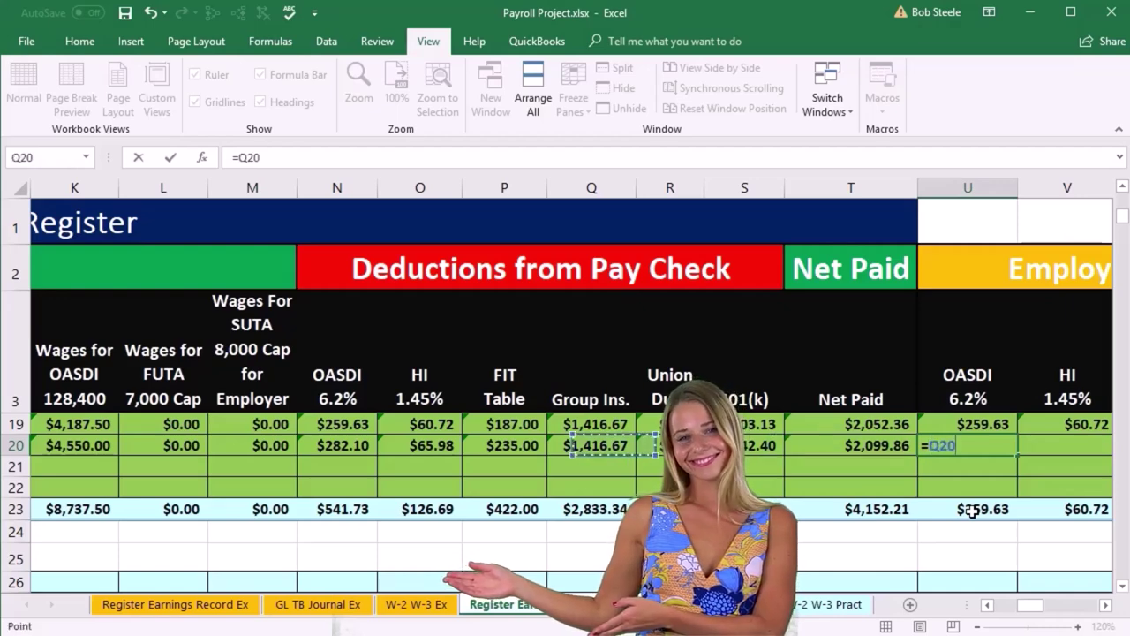
key("Left")
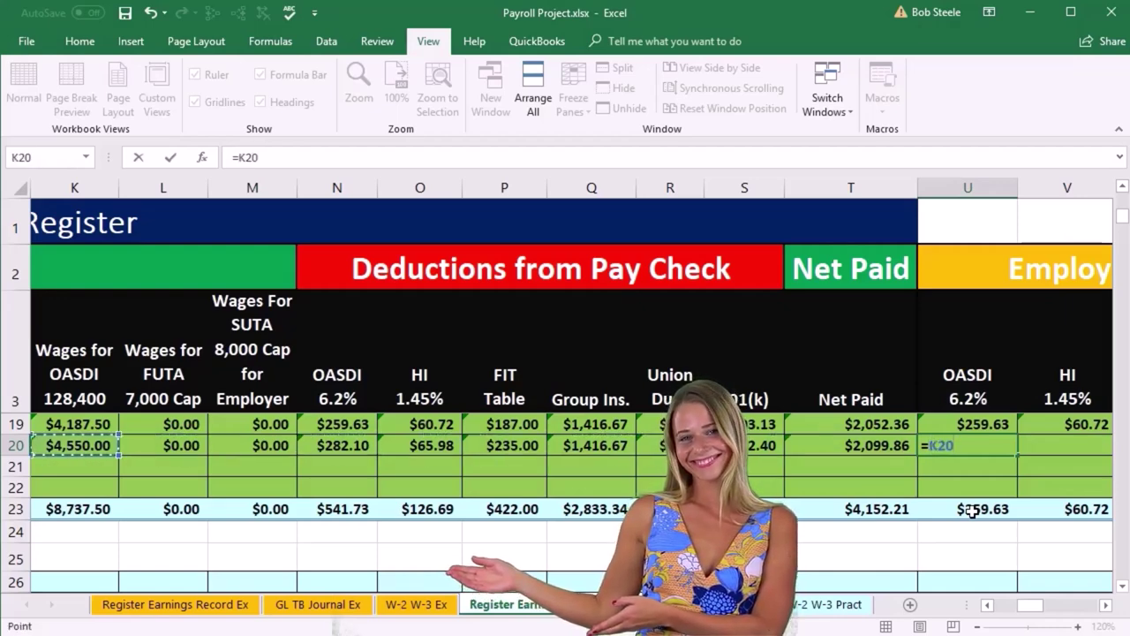
type("*")
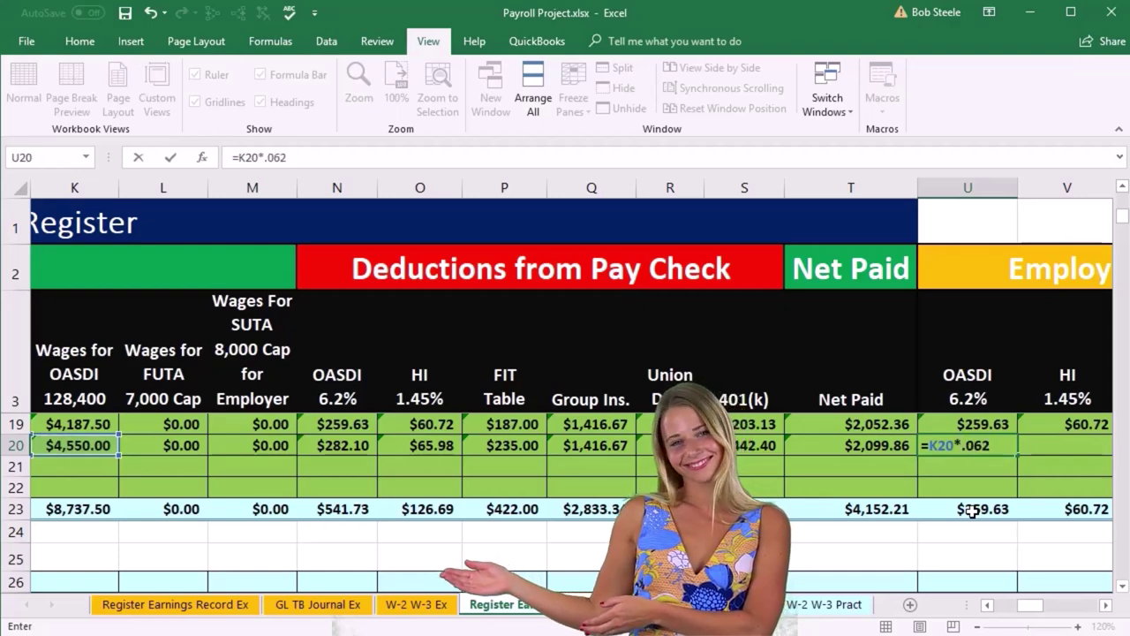
type(".062")
key("Tab")
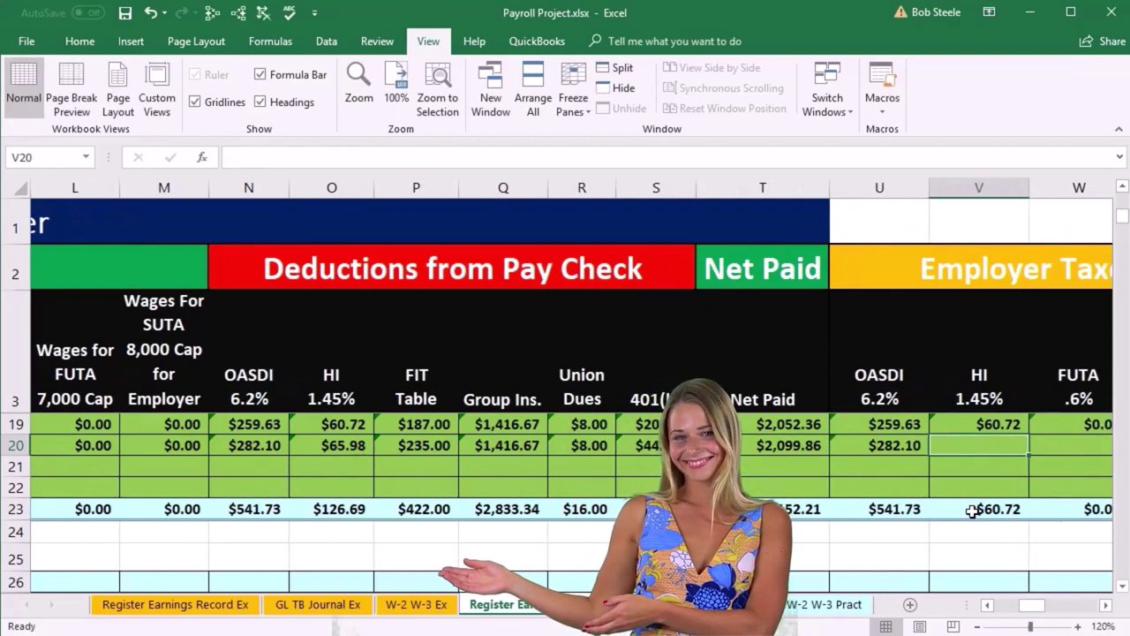
Calculate the employer HI tax in V20 from total earnings, using =J20*.0145, and check the entered formula
type("=")
key("Left")
key("Left")
key("Left")
key("Left")
key("Left")
key("Left")
key("Left")
key("Left")
key("Left")
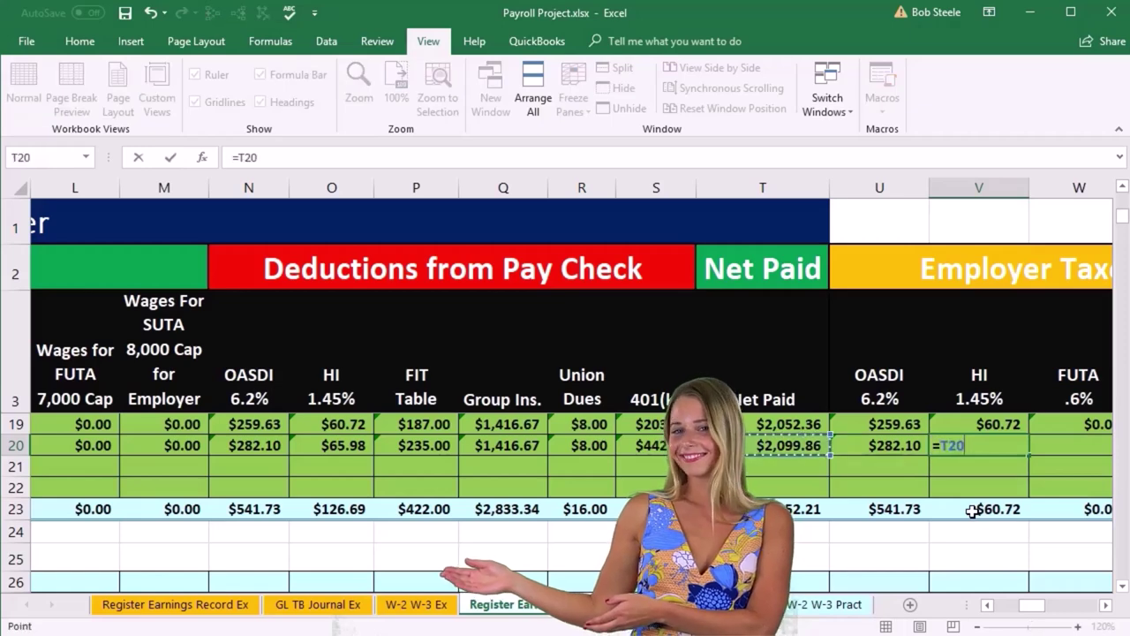
key("Left")
key("Left")
key("Left")
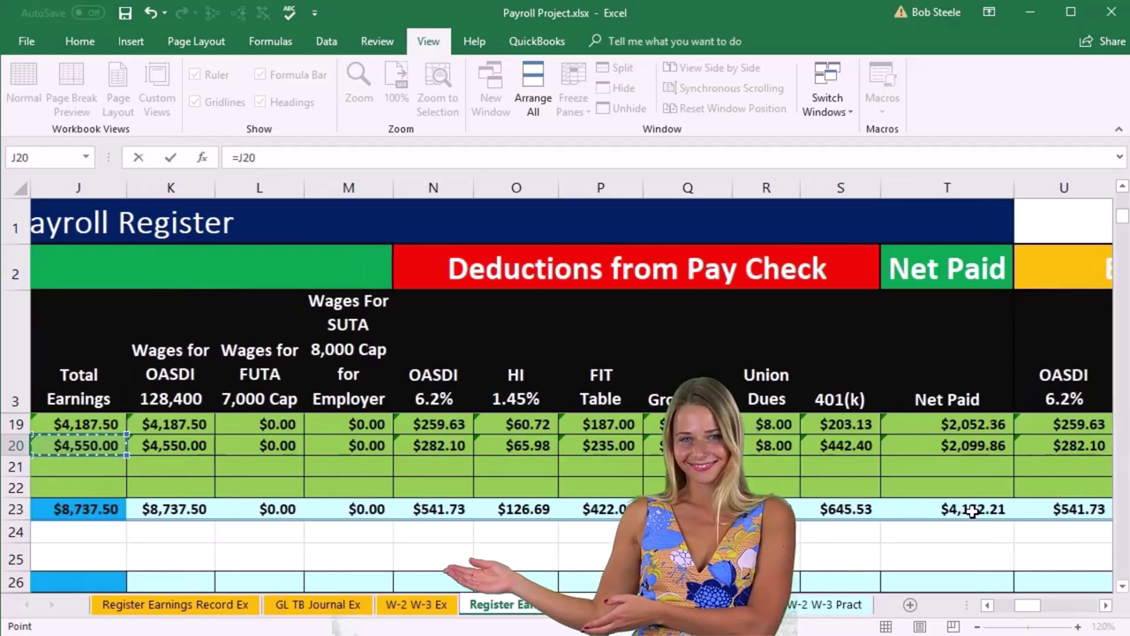
type("*")
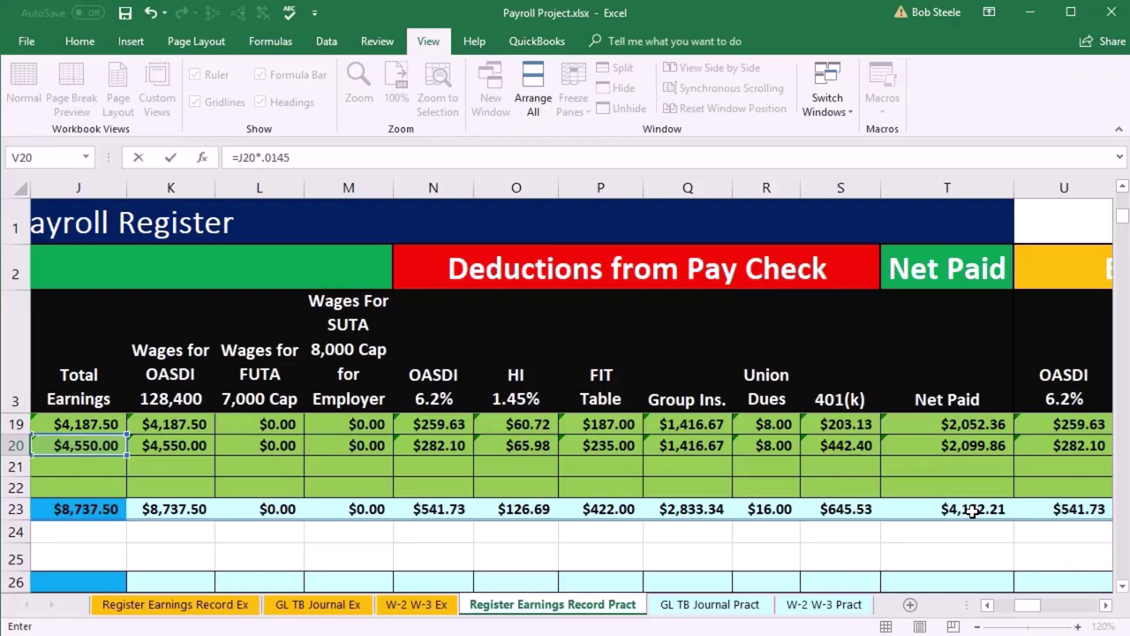
type(".0145")
key("Tab")
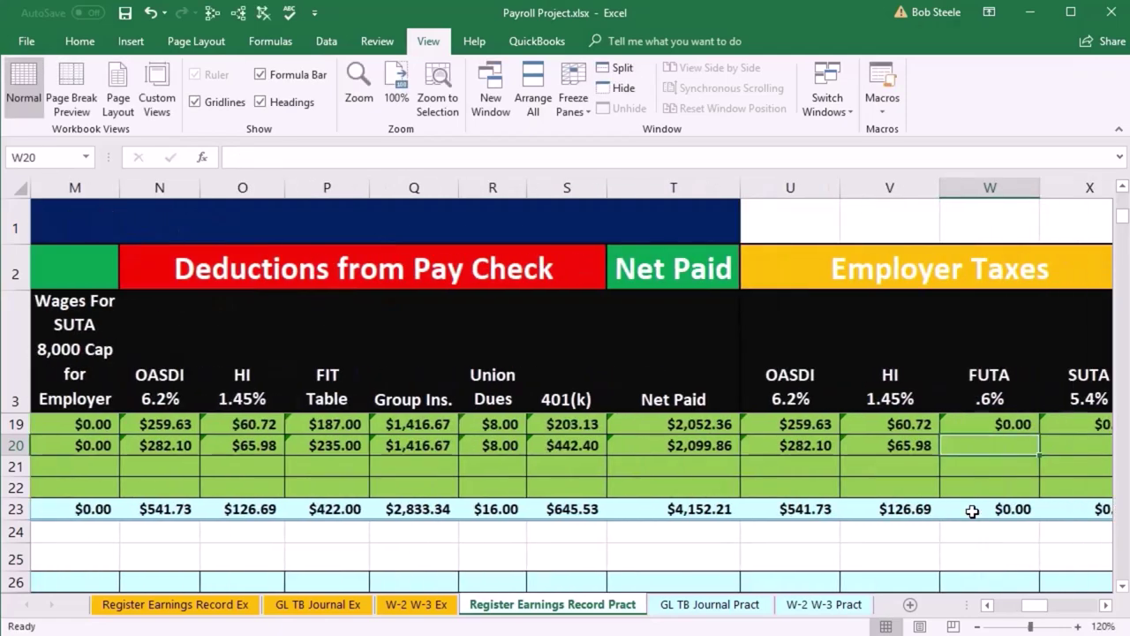
double_click(893, 442)
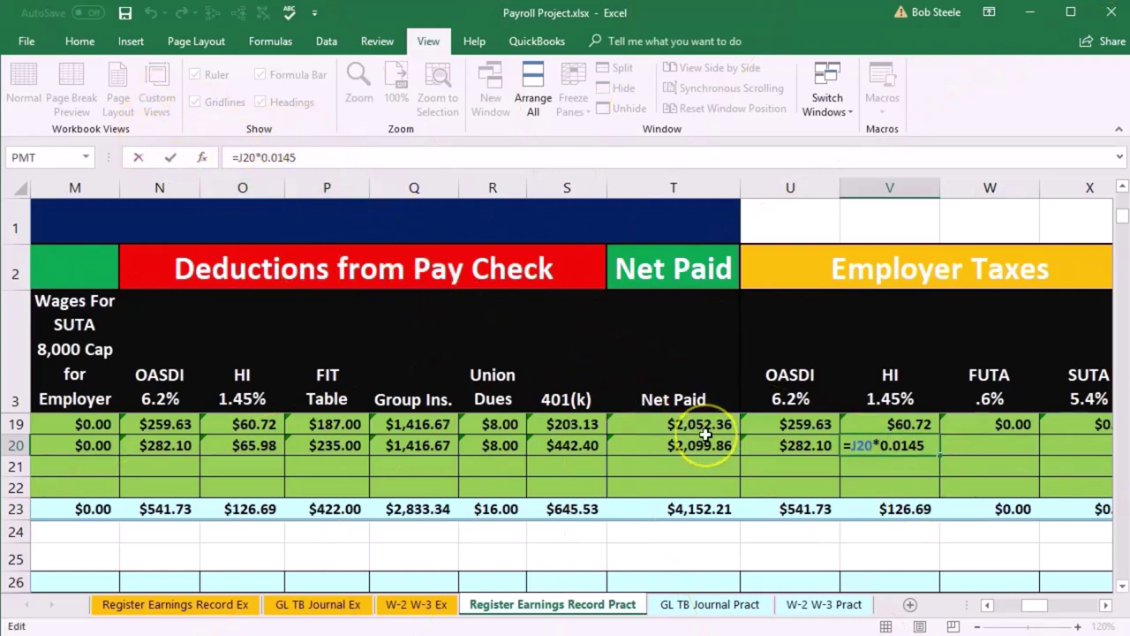
key("Tab")
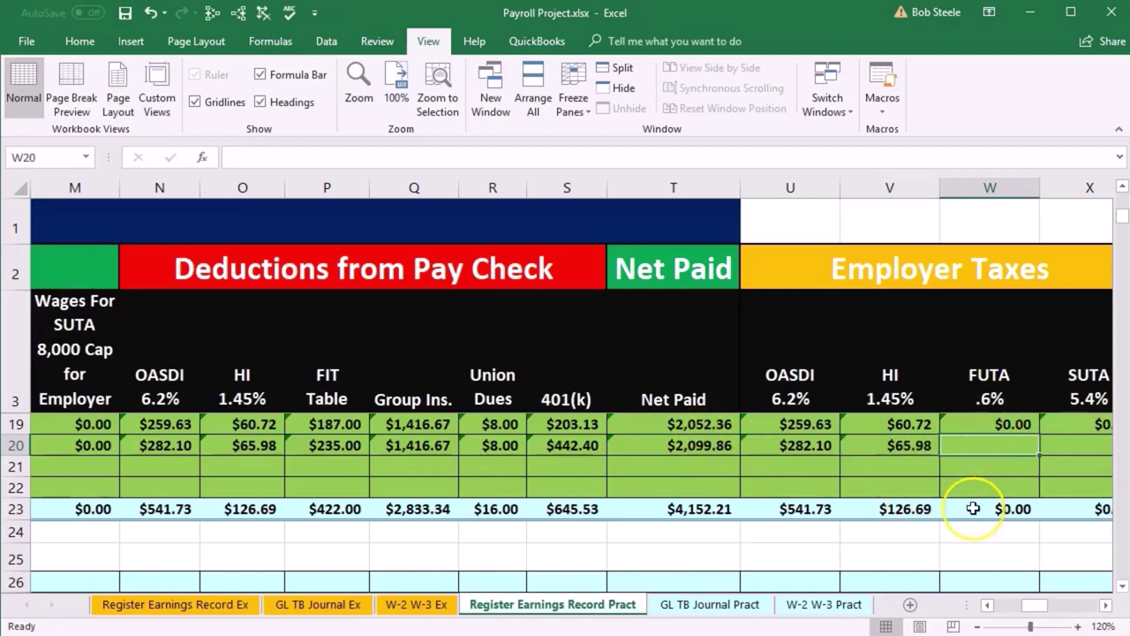
Calculate the employer FUTA tax in W20 from the capped FUTA wages, using =L20*.006
type("=")
key("Left")
key("Left")
key("Left")
key("Left")
key("Left")
key("Left")
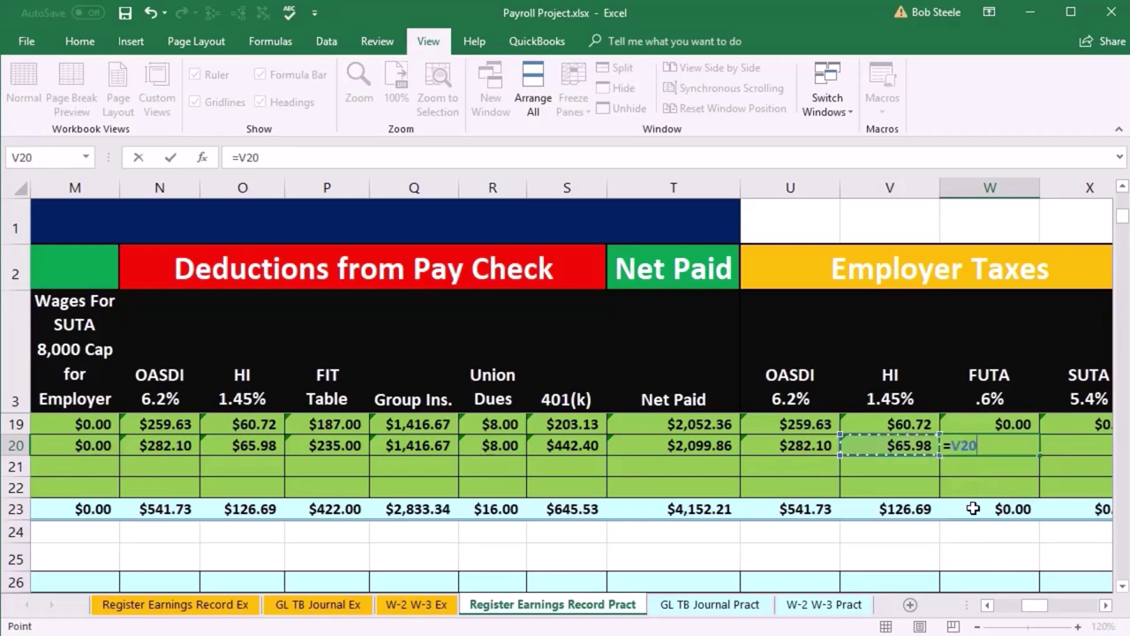
key("Left")
key("Left")
key("Left")
key("Left")
key("Left")
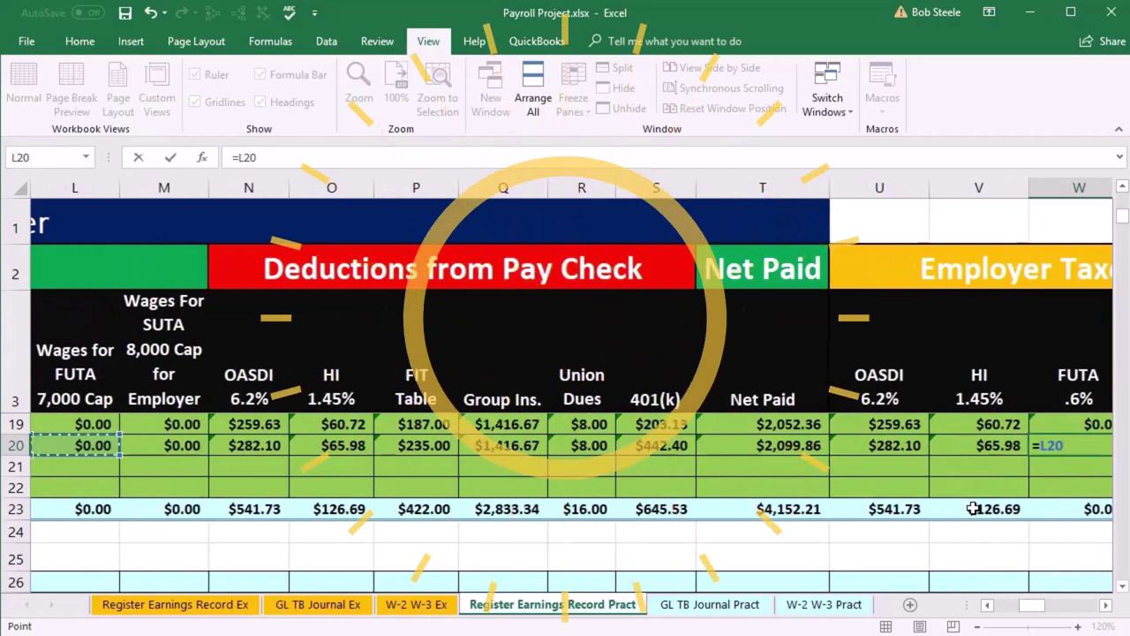
type("*.")
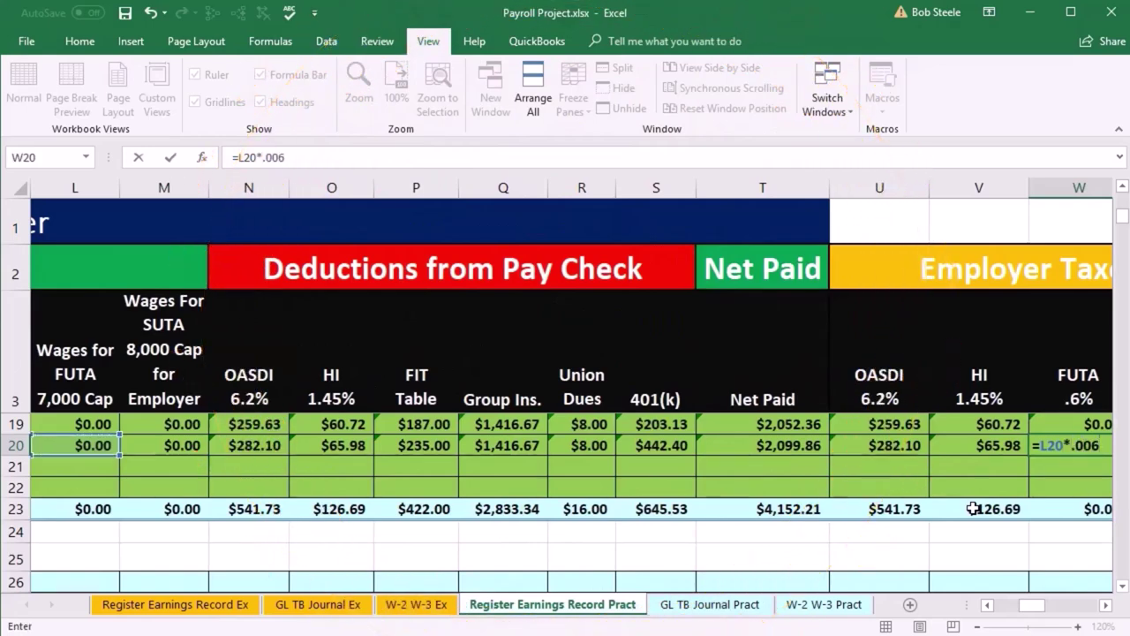
type("006")
key("Tab")
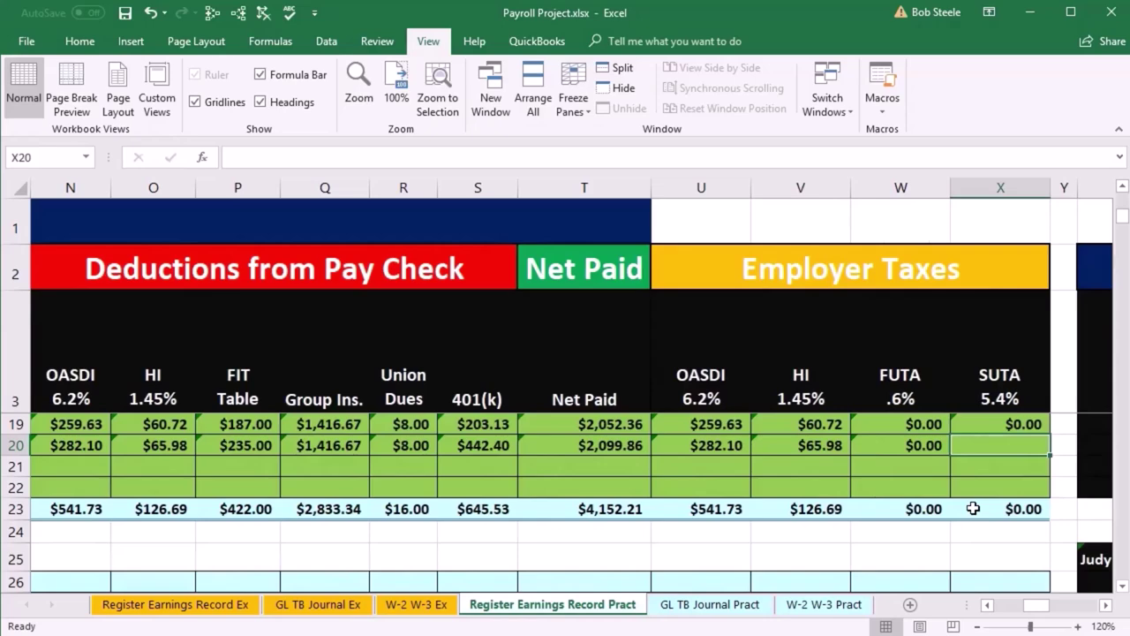
Calculate the employer SUTA tax in X20 from the capped SUTA wages, using =M20*.054
type("=")
key("Left")
key("Left")
key("Left")
key("Left")
key("Left")
key("Left")
key("Left")
key("Left")
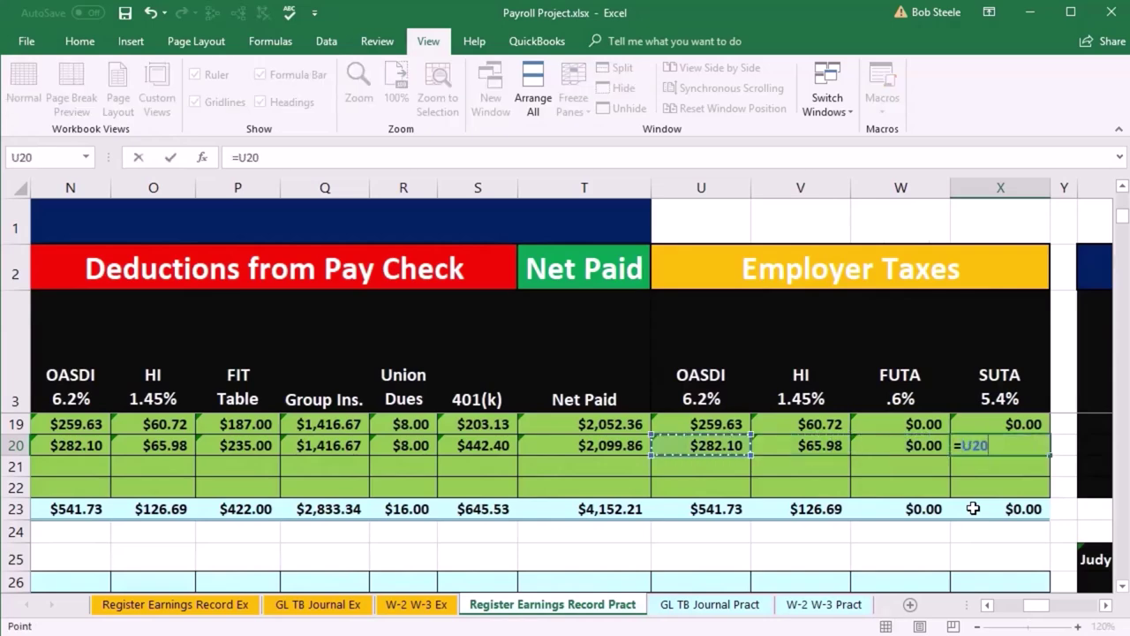
key("Left")
key("Left")
key("Left")
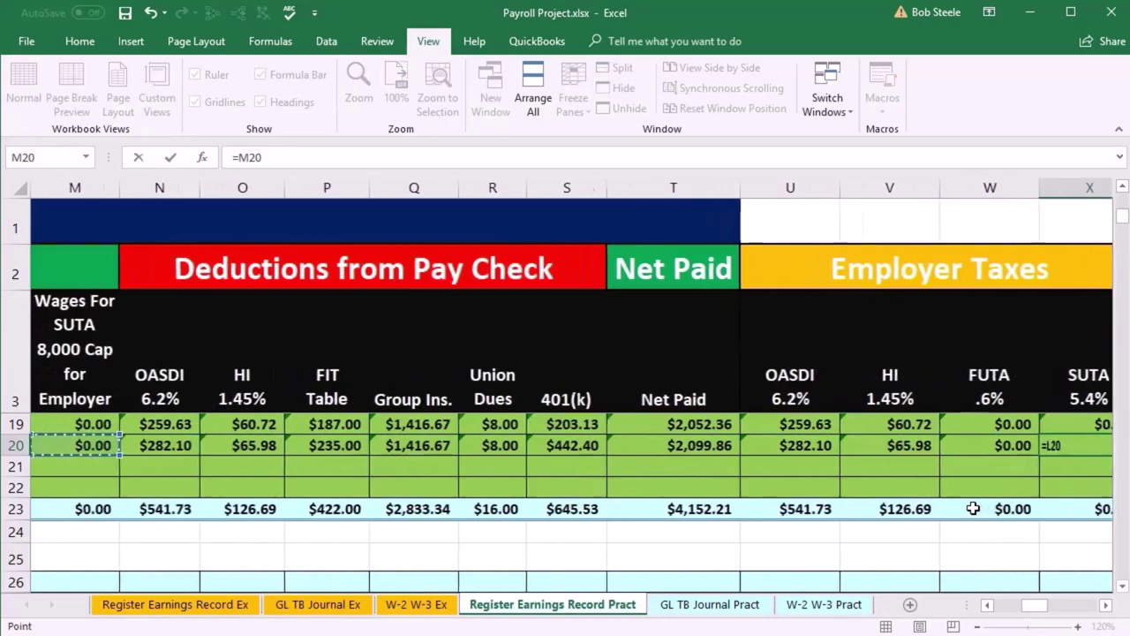
type("*")
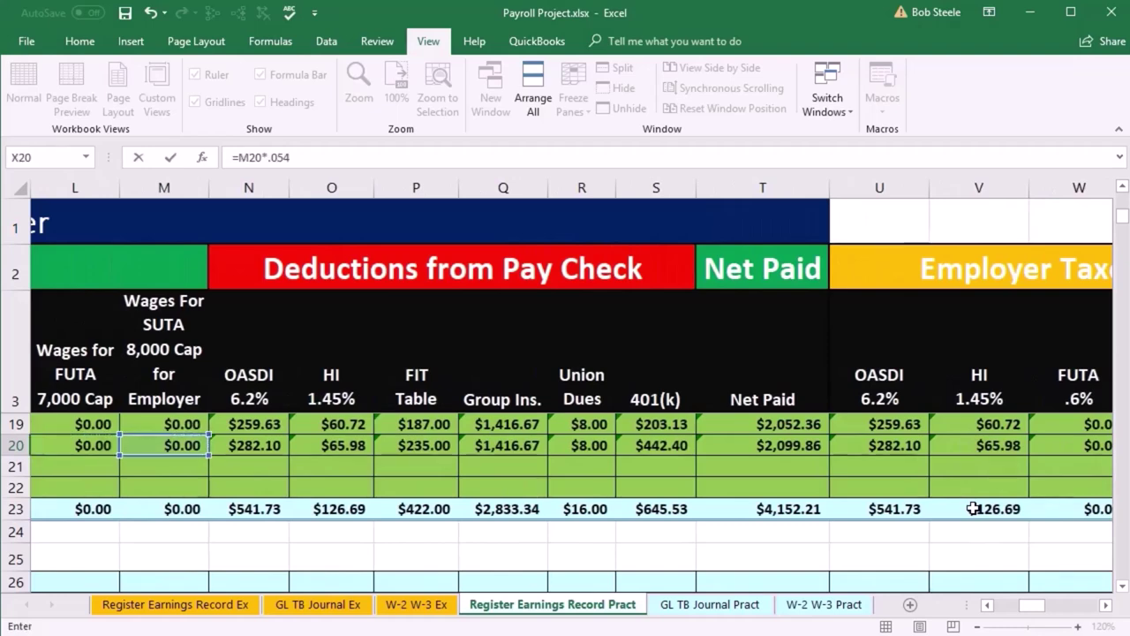
key("ctrl+Return")
Enter 140 regular hours in D21 and a regular rate of 31 in E21 for the row 21 employee
key("Left")
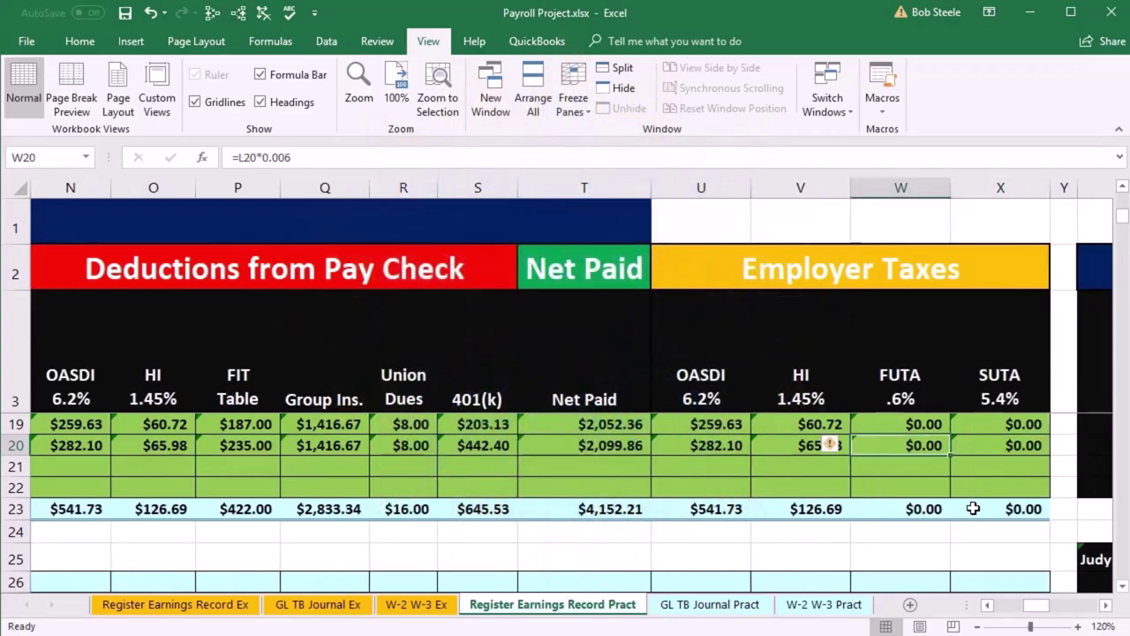
key("Down")
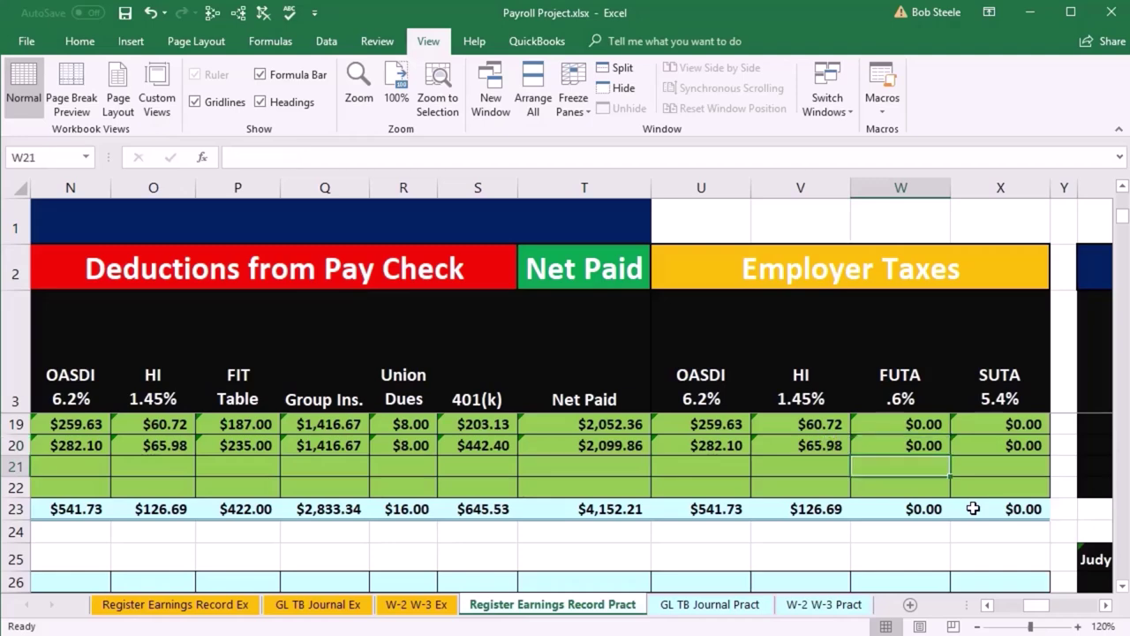
key("Left")
key("Left")
key("Left")
key("Left")
key("Left")
key("Left")
key("Left")
key("Left")
key("Left")
key("Left")
key("Left")
key("Left")
key("Left")
key("Left")
key("Left")
key("Left")
key("Left")
key("Left")
key("Left")
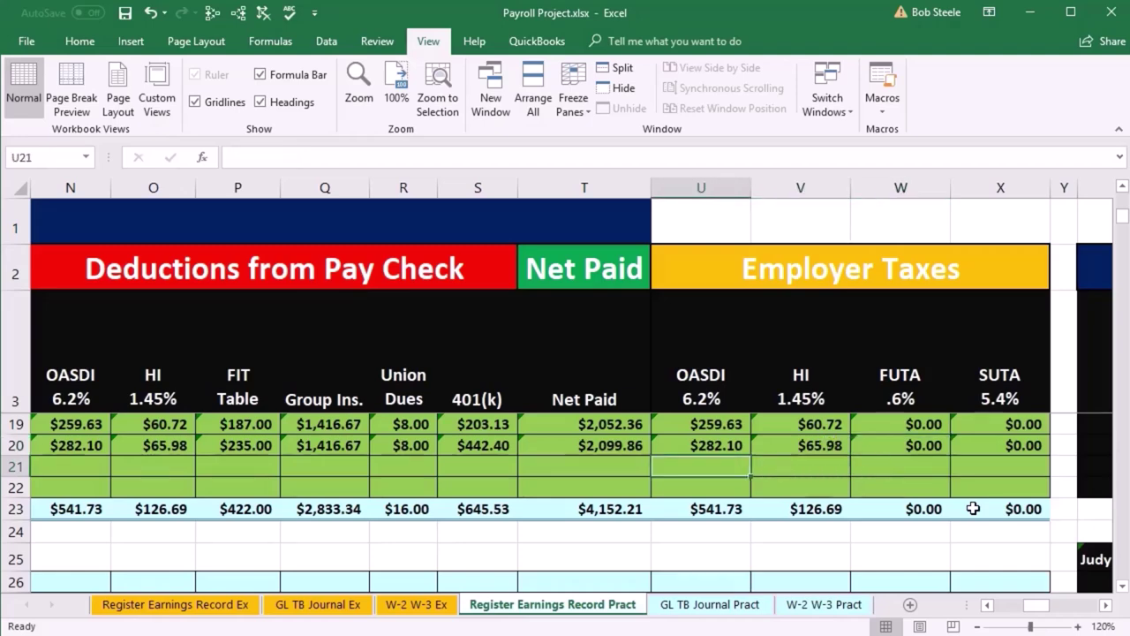
key("Left")
key("Left")
key("Left")
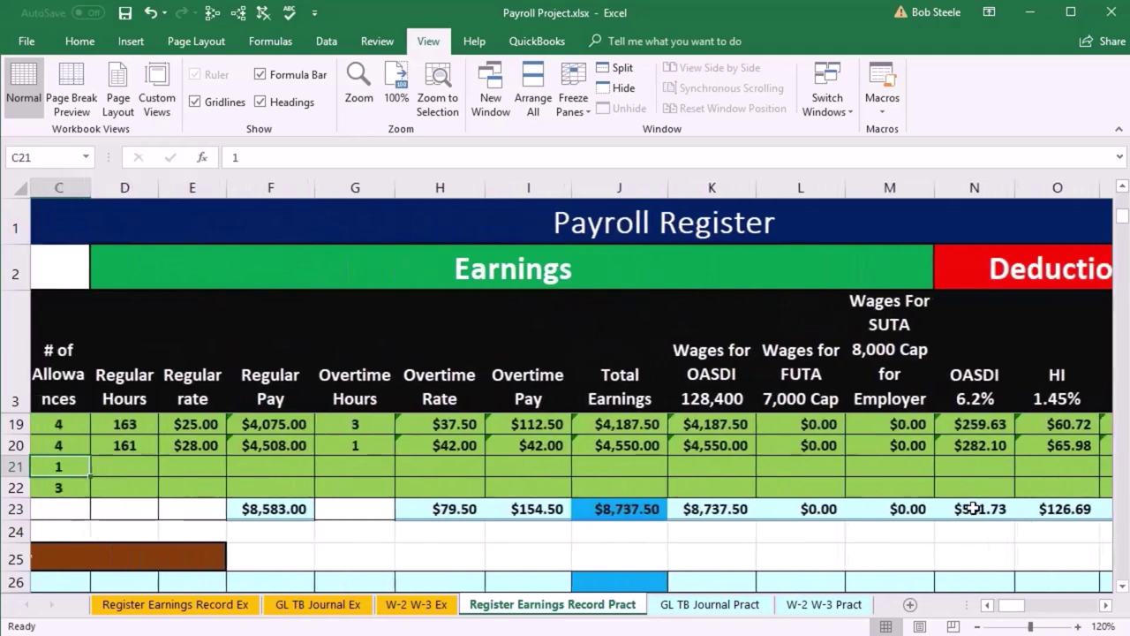
key("Right")
key("Right")
key("Right")
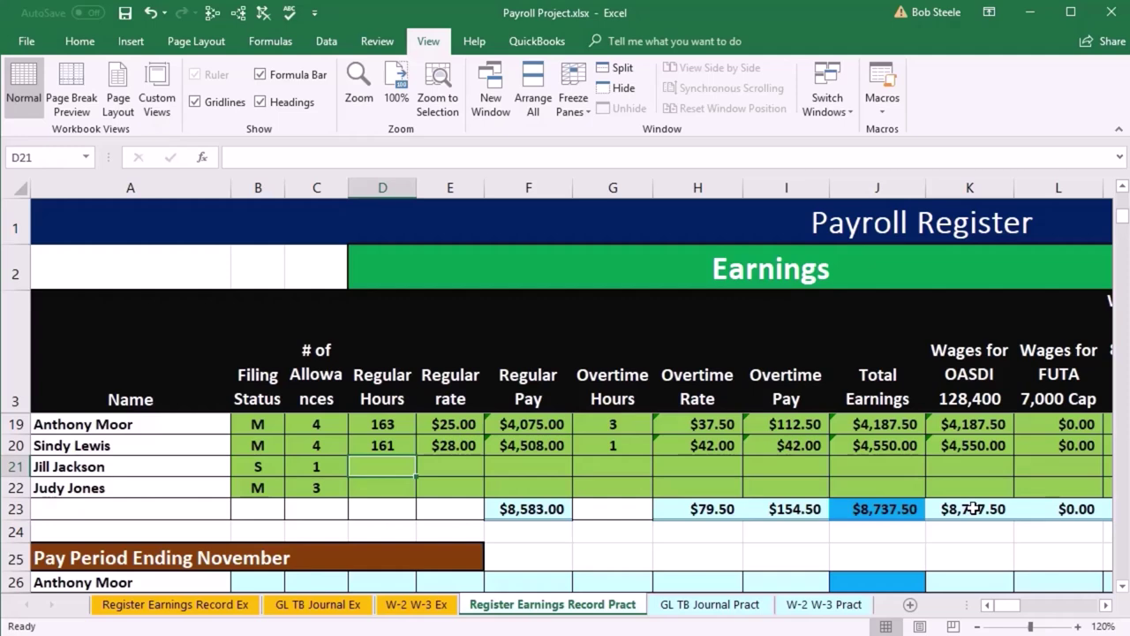
type("140")
key("Tab")
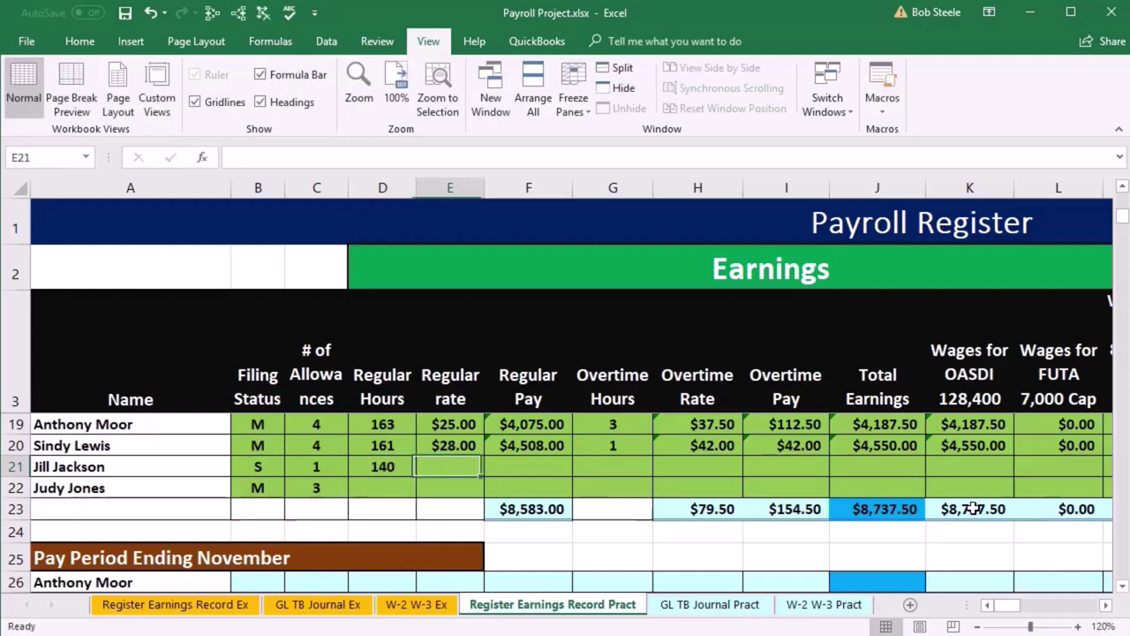
type("31")
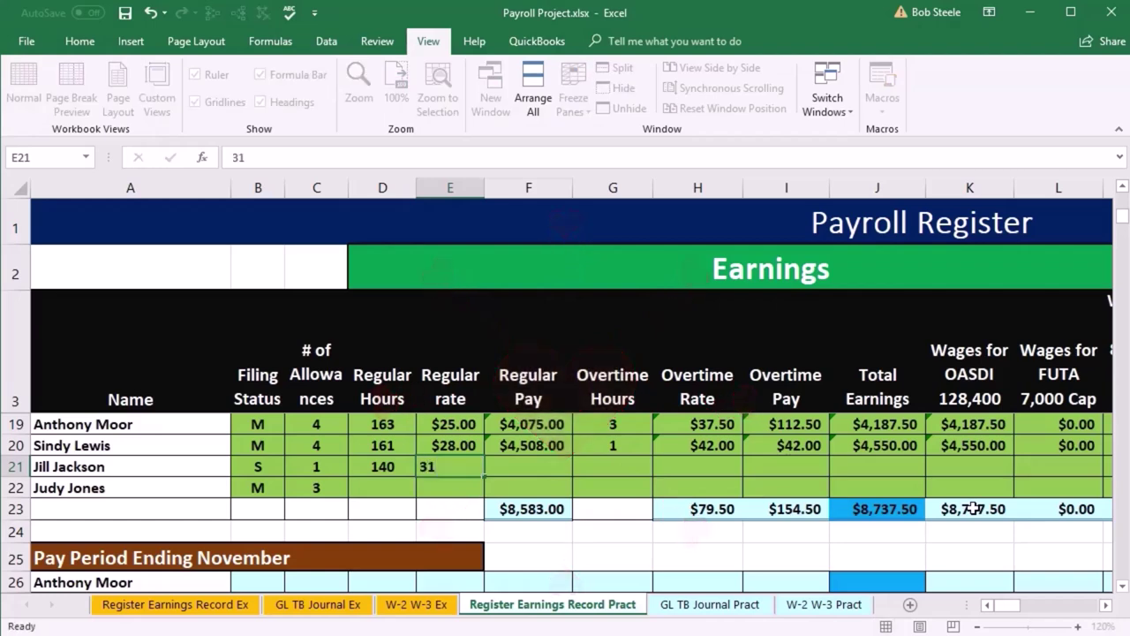
key("Tab")
Calculate regular pay in F21 as regular hours times regular rate, using =D21*E21
type("=")
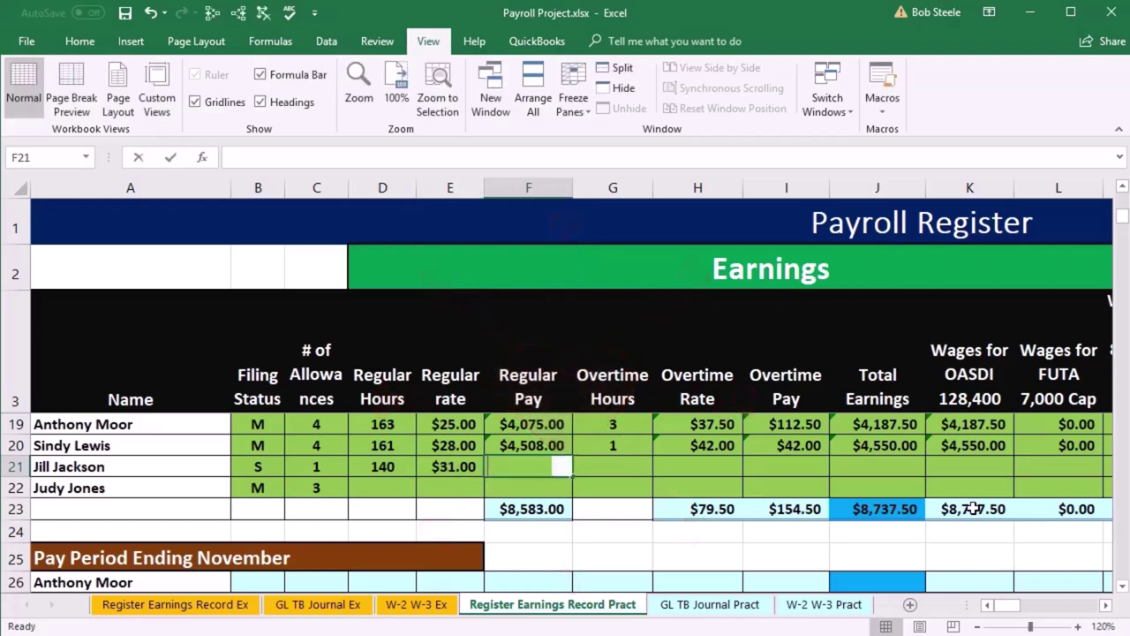
key("Left")
key("Left")
type("*")
key("Left")
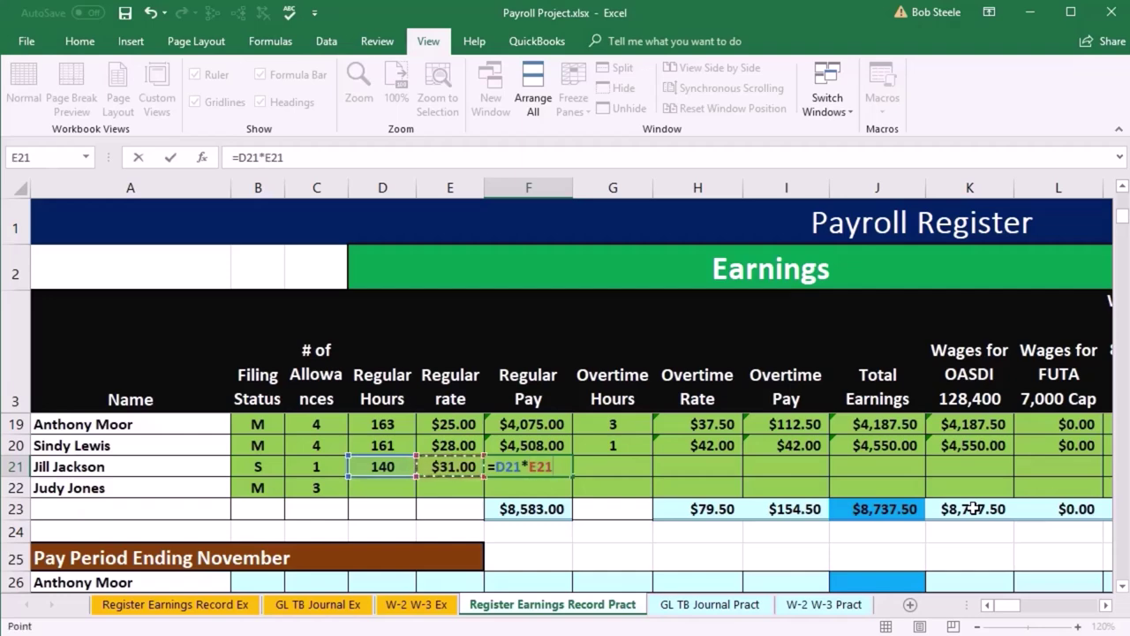
key("Tab")
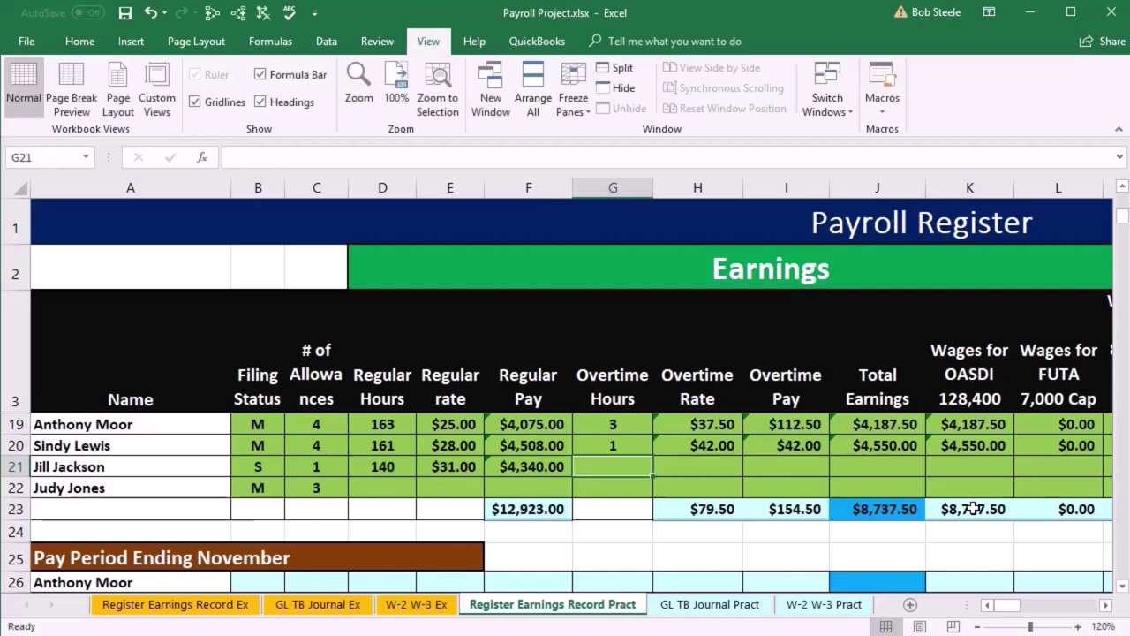
Enter 0 overtime hours in G21 and calculate the overtime rate in H21 with =E21*1.5
type("0")
key("Tab")
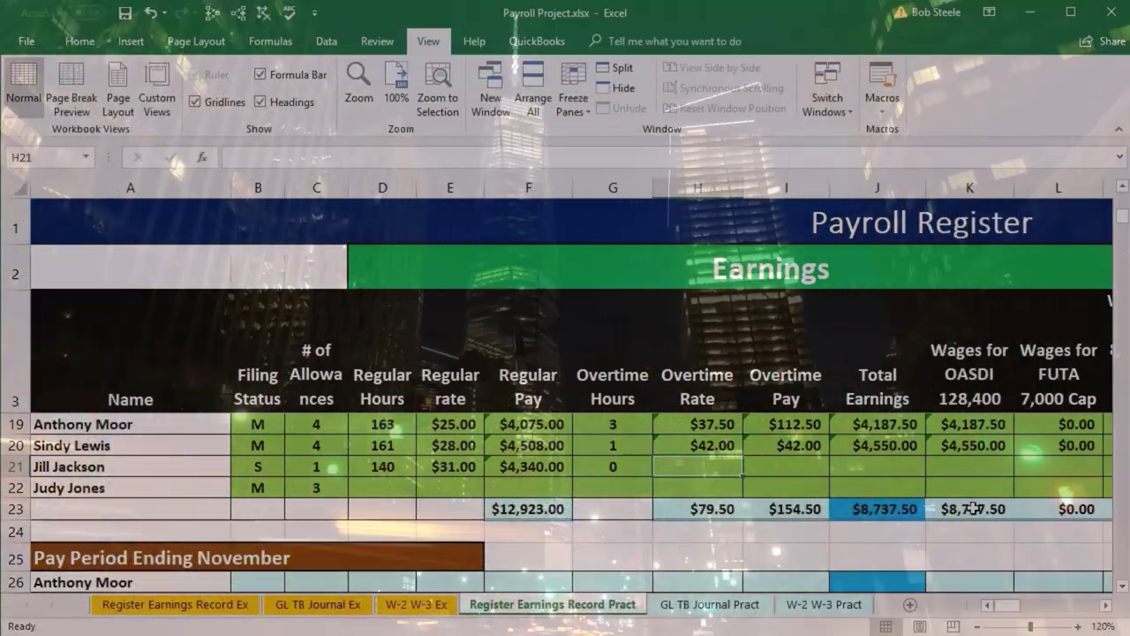
type("=")
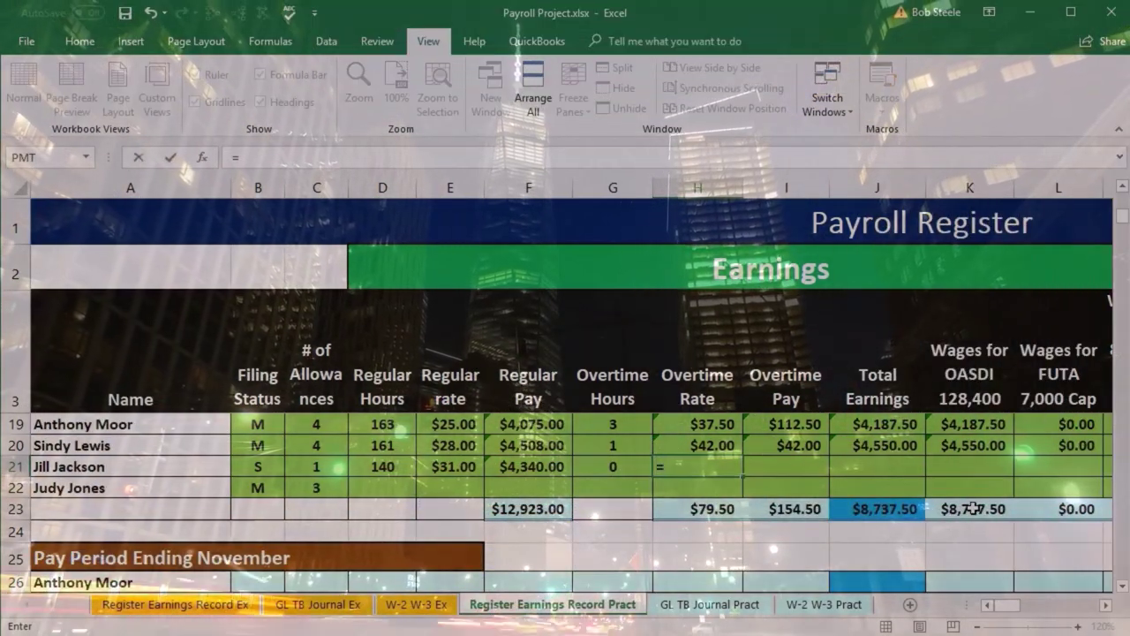
key("Left")
key("Left")
key("Left")
type("*")
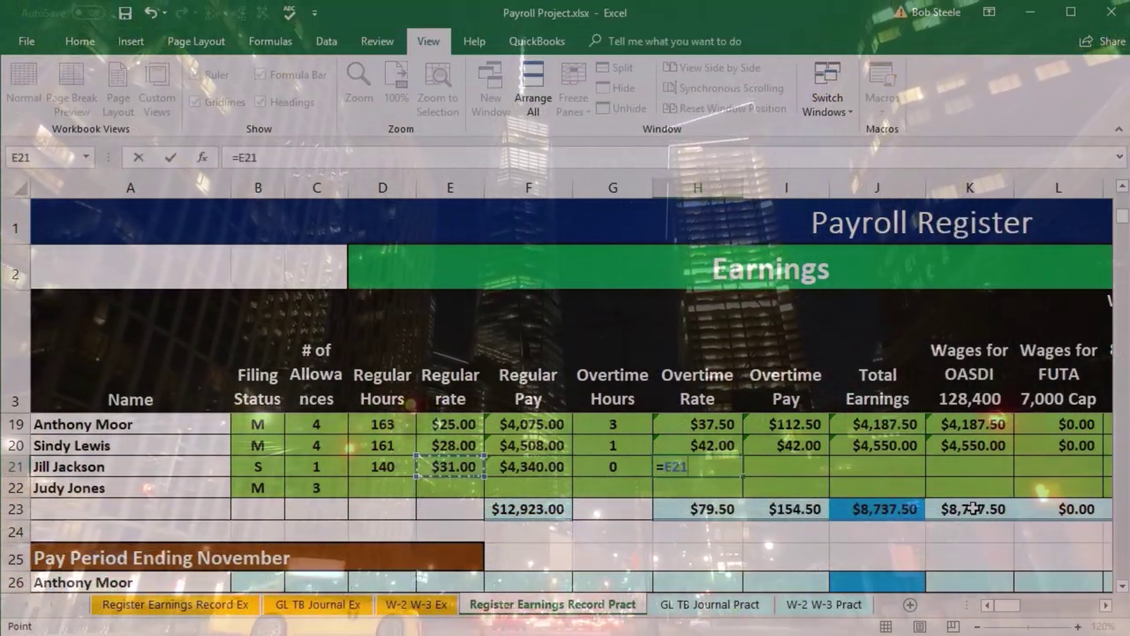
type("1.5")
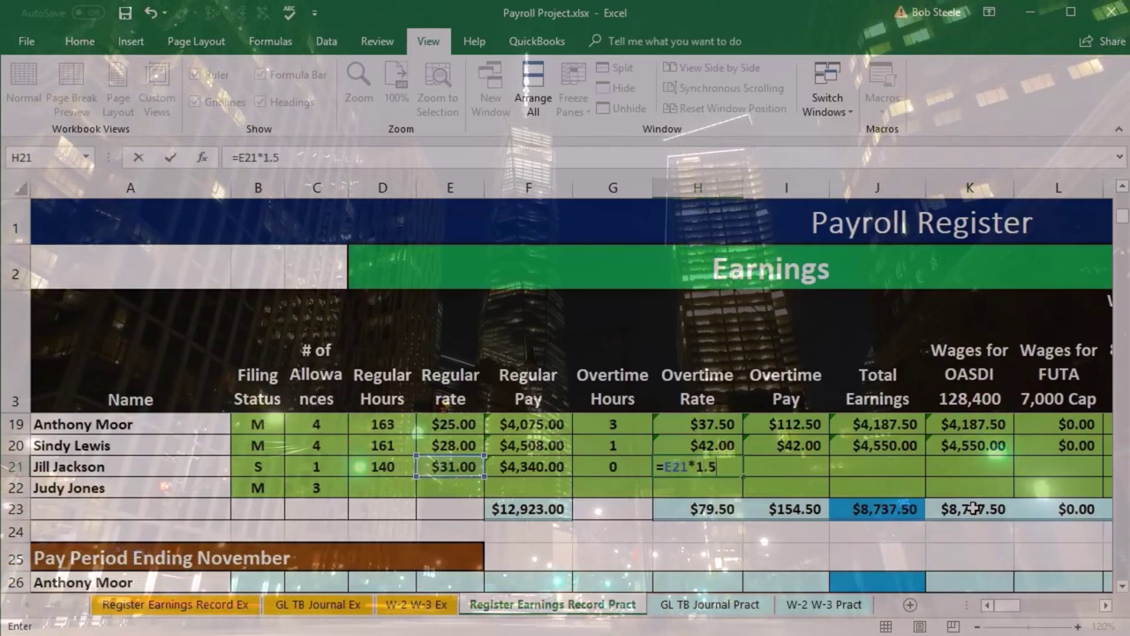
key("Tab")
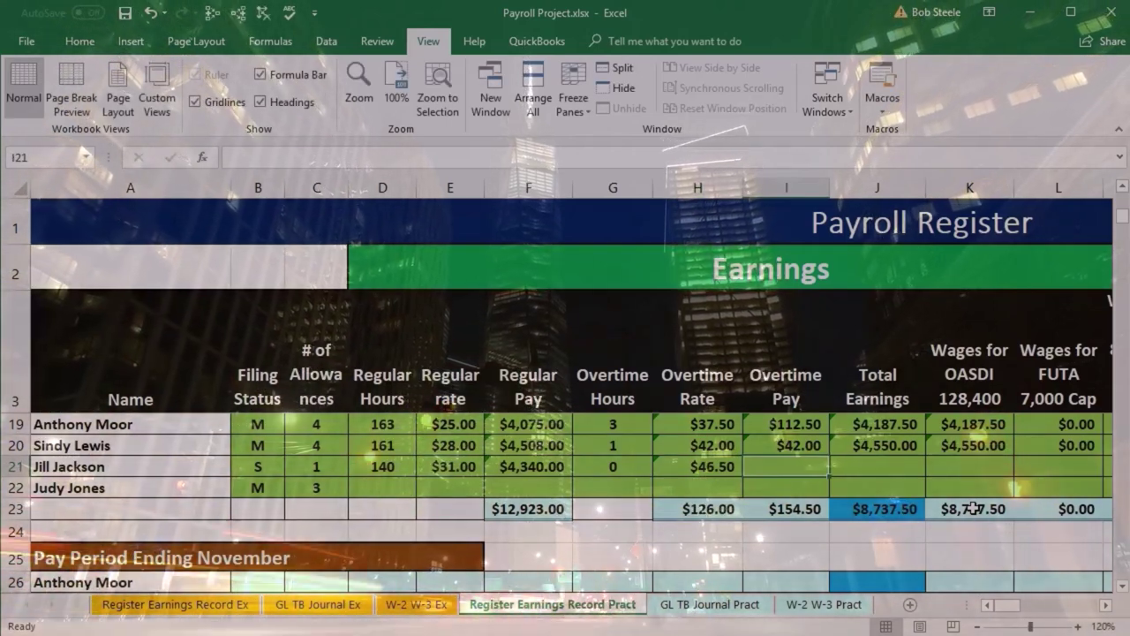
Calculate overtime pay in I21 as overtime hours times overtime rate, using =G21*H21
type("=")
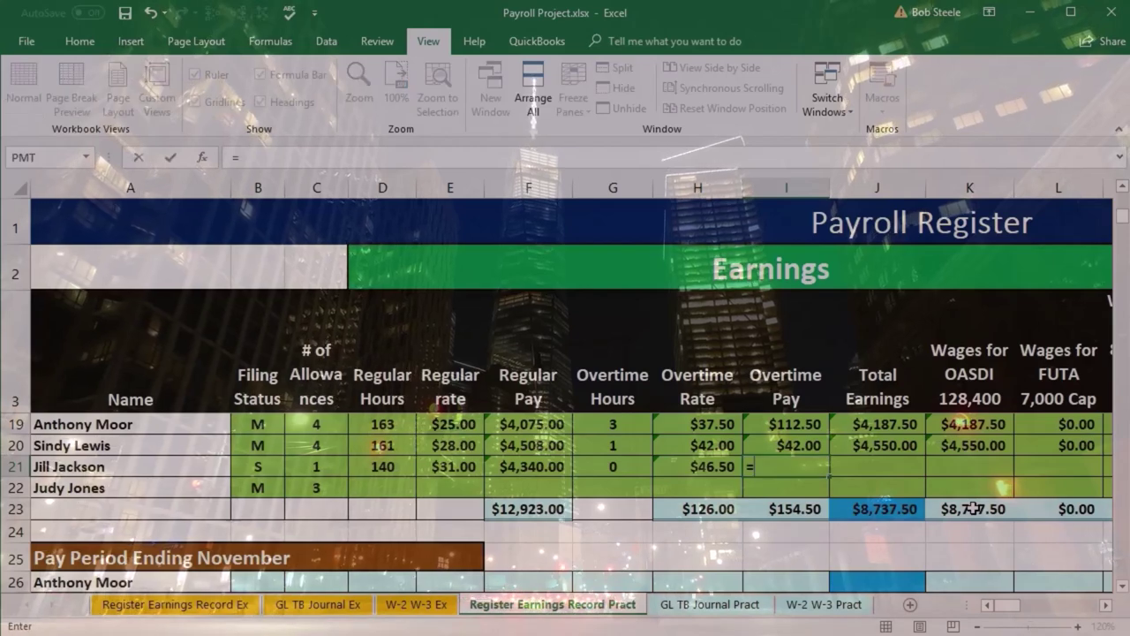
key("Left")
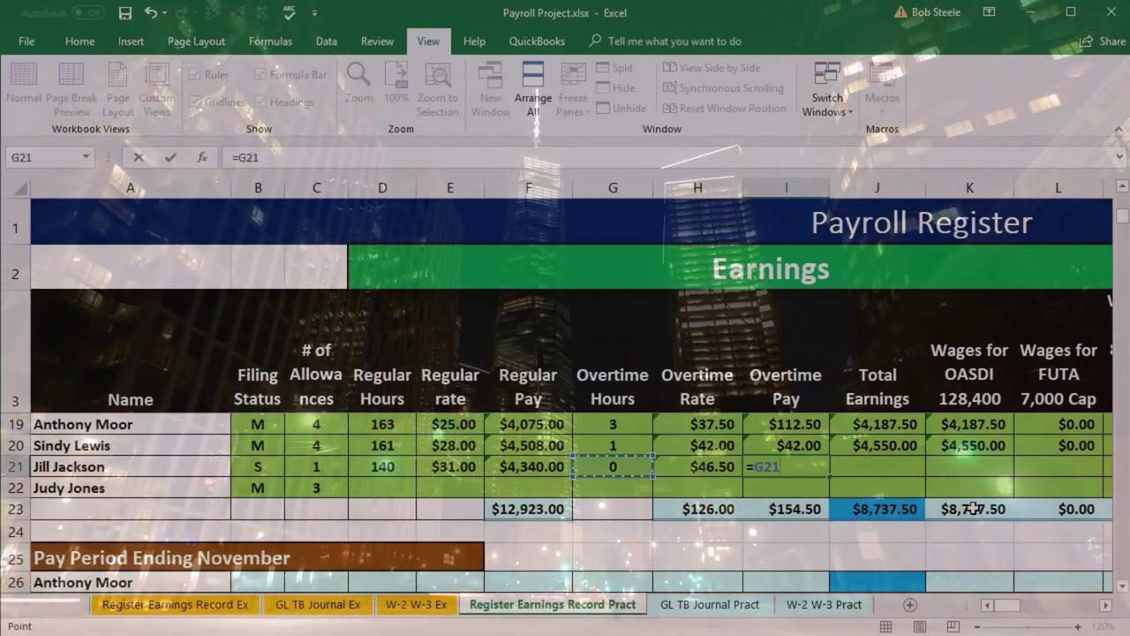
key("Left")
type("*")
key("Right")
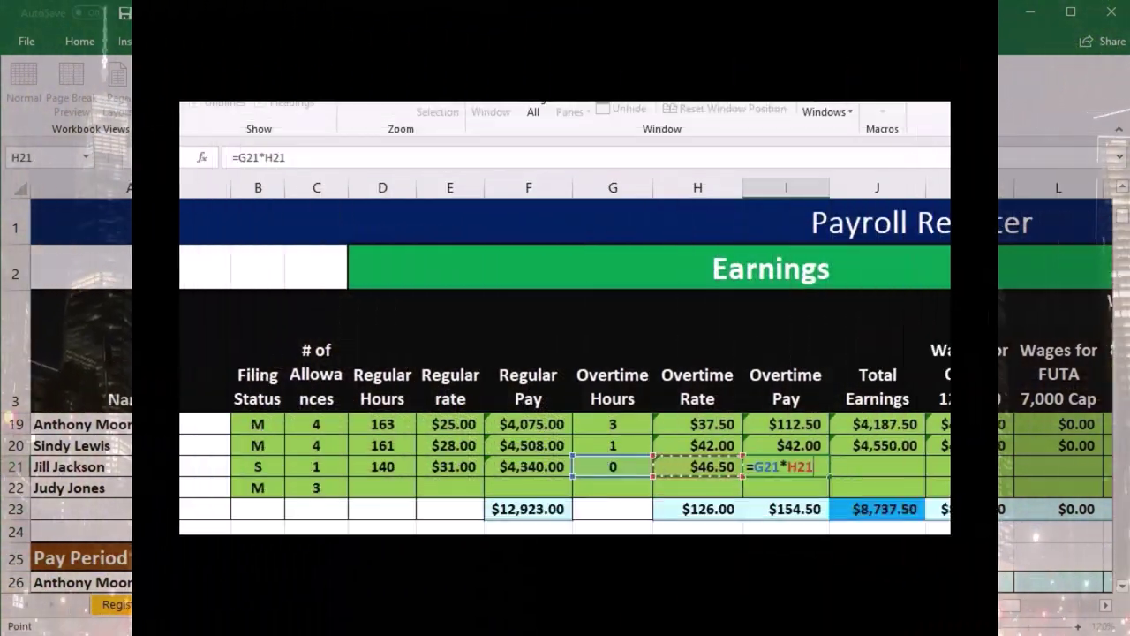
key("Tab")
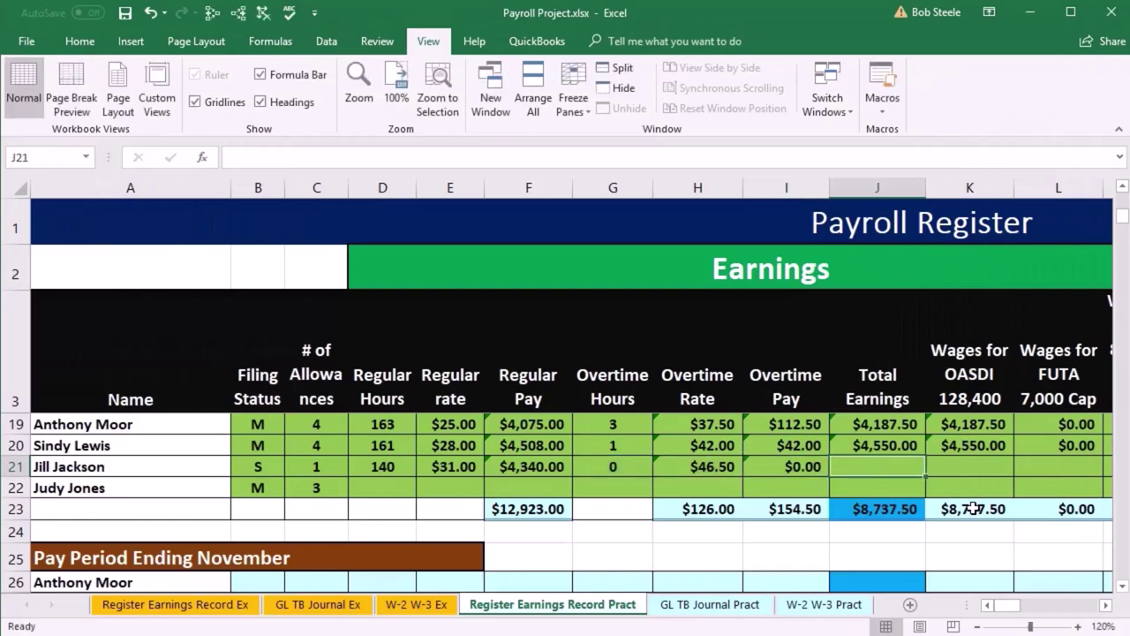
Try to calculate total earnings in J21 from regular pay and overtime pay with =F21*I21
type("=")
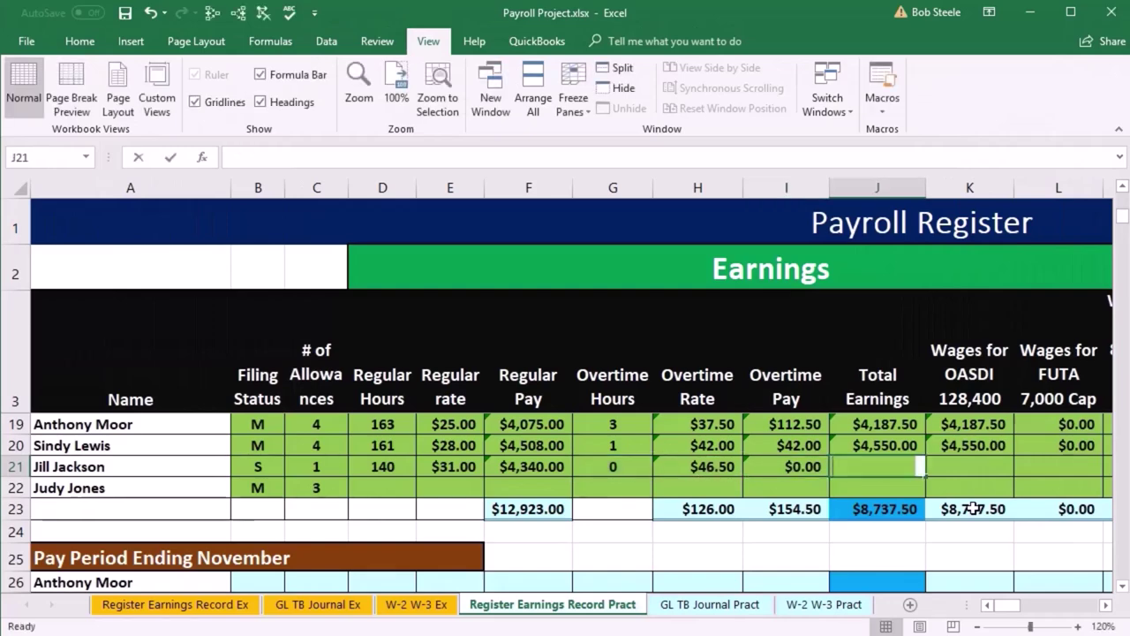
key("Left")
key("Left")
key("Left")
key("Left")
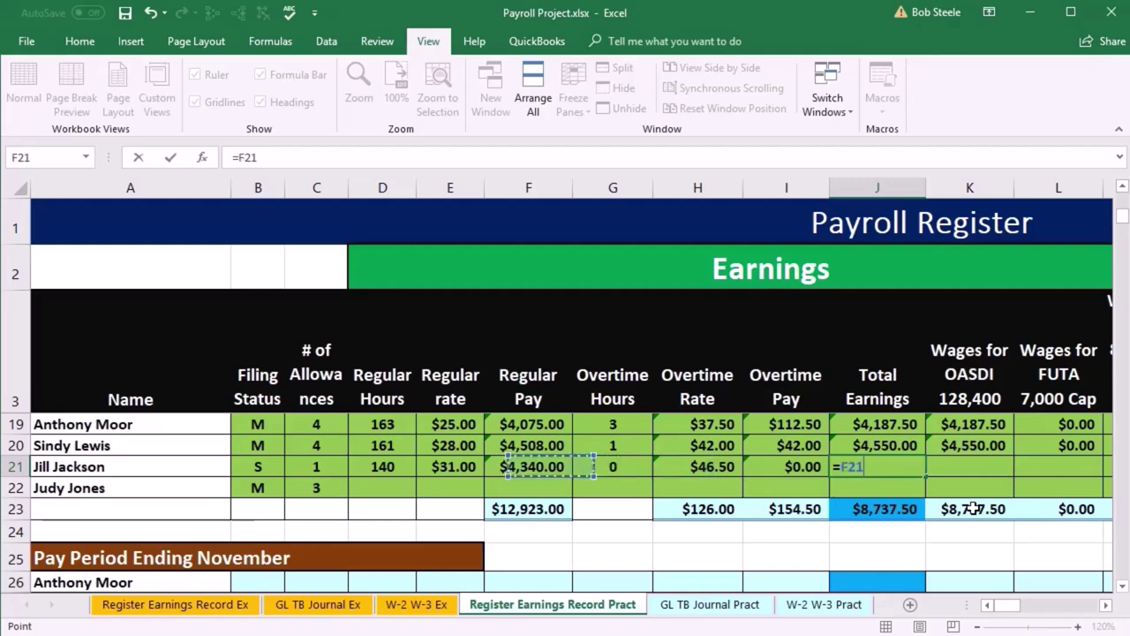
type("*")
key("Left")
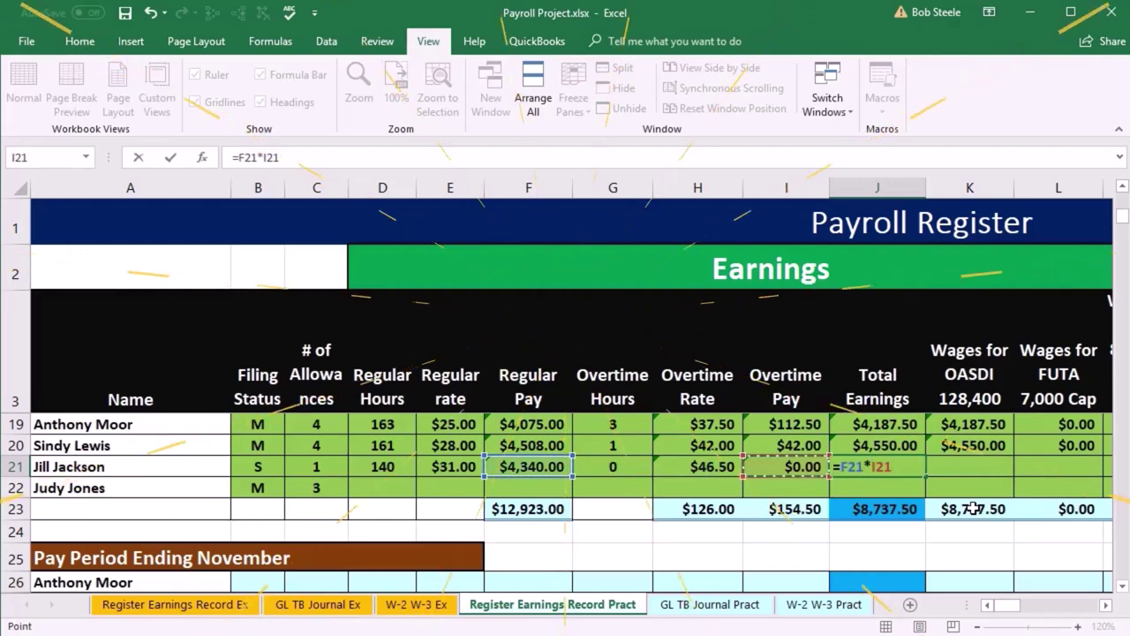
key("Tab")
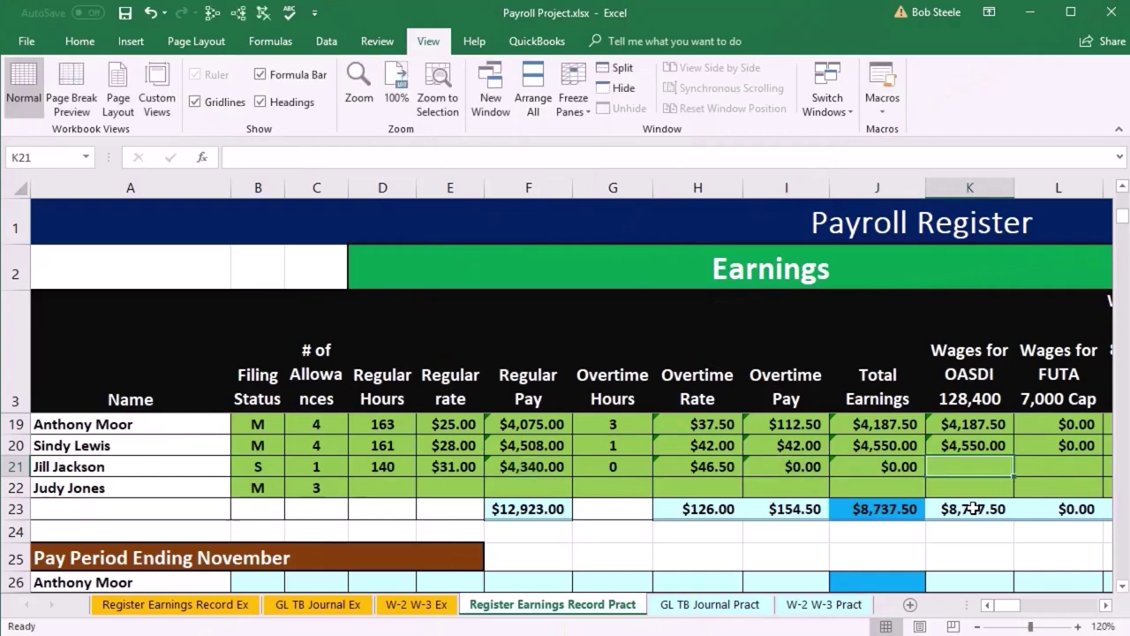
Replace the total earnings formula in J21 with the sum of regular and overtime pay, =F21+I21, and check it
key("Left")
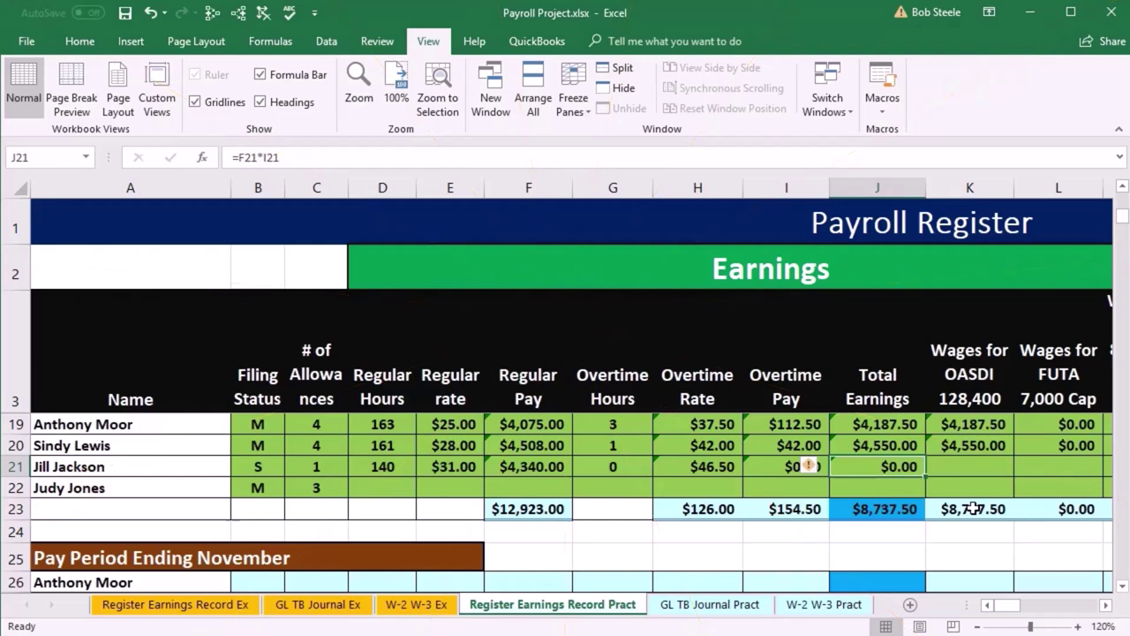
type("=")
key("Left")
key("Left")
key("Left")
key("Left")
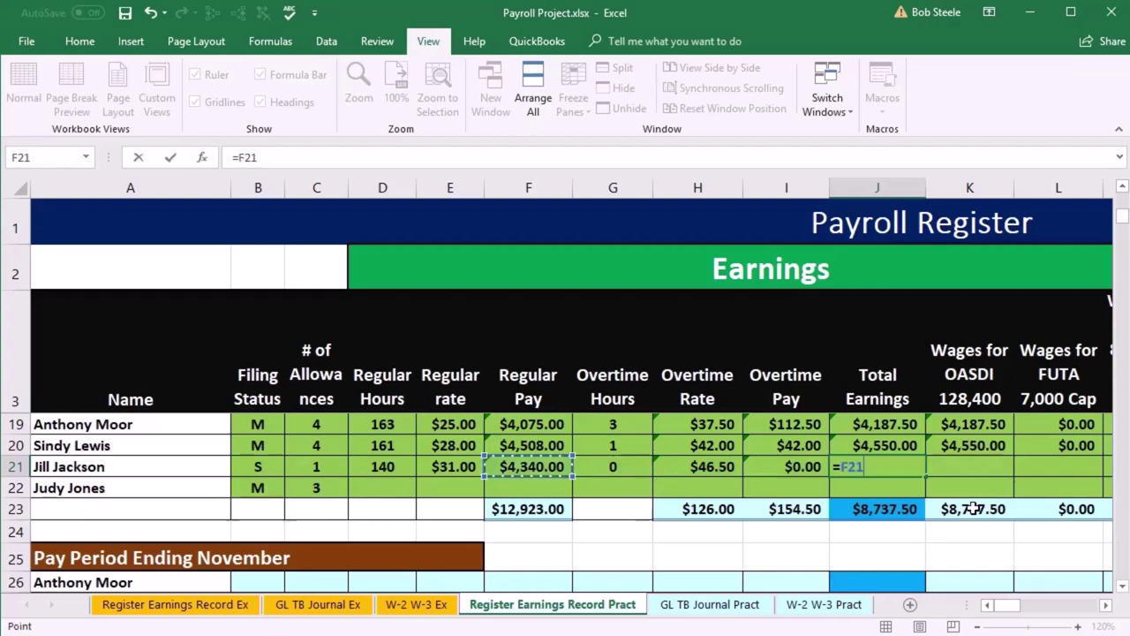
type("+")
key("Left")
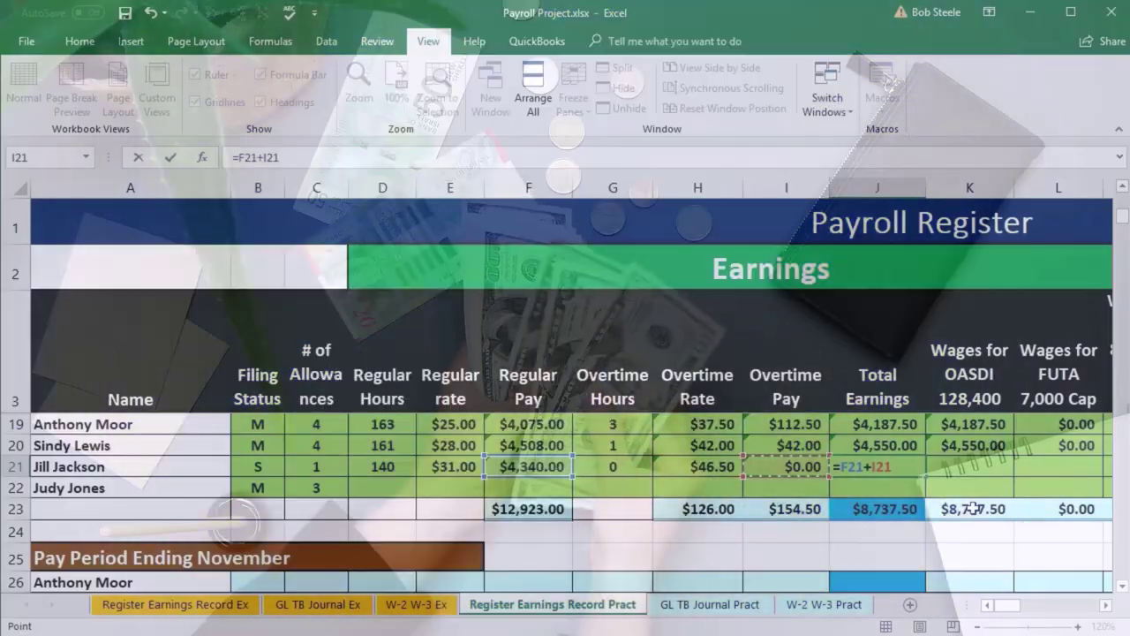
key("Tab")
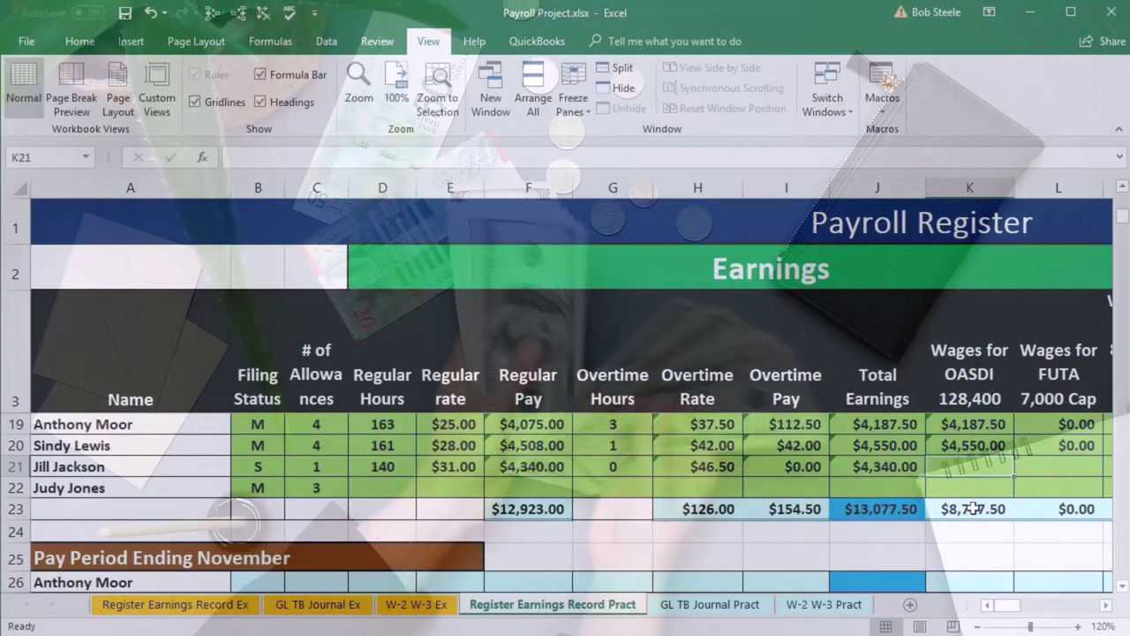
key("Left")
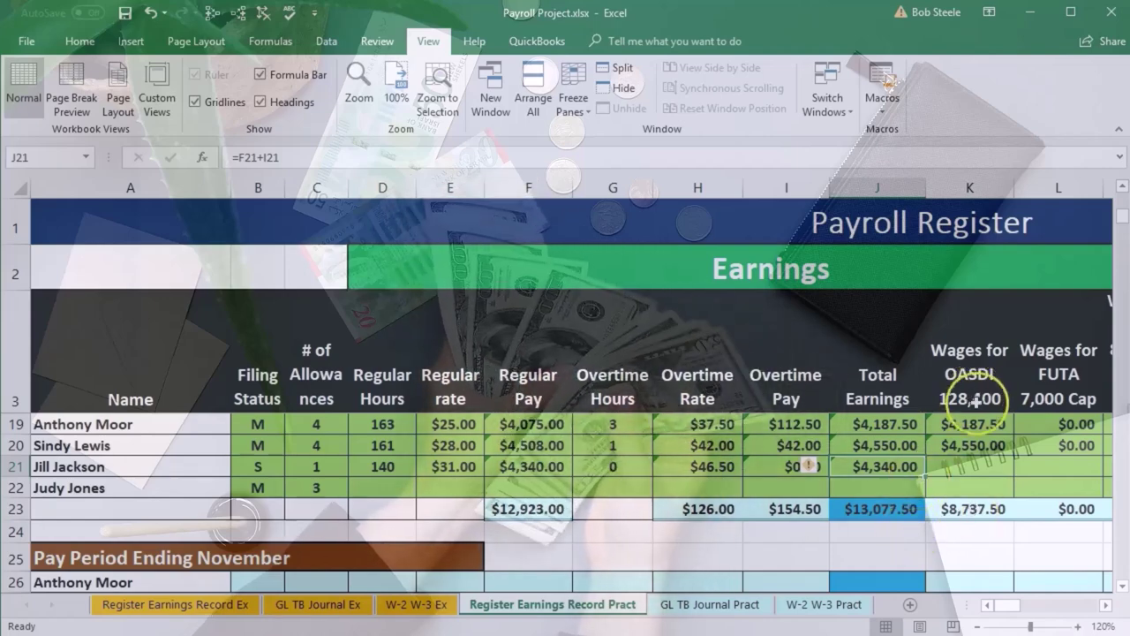
Set the OASDI wages in K21 equal to total earnings, using =J21
left_click(970, 473)
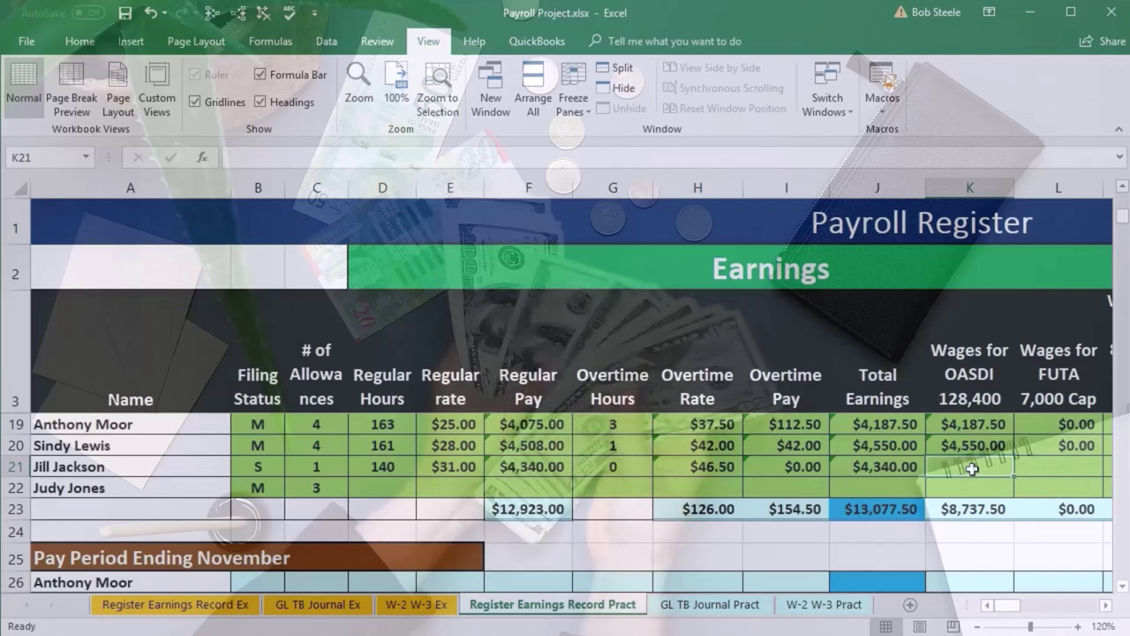
type("=j21")
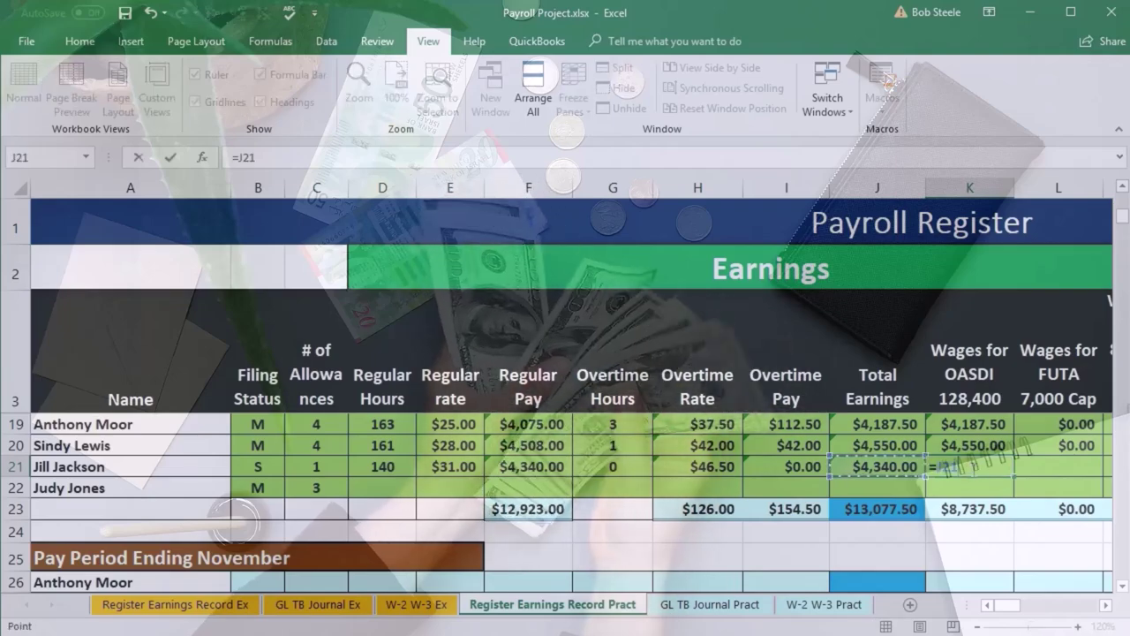
key("Tab")
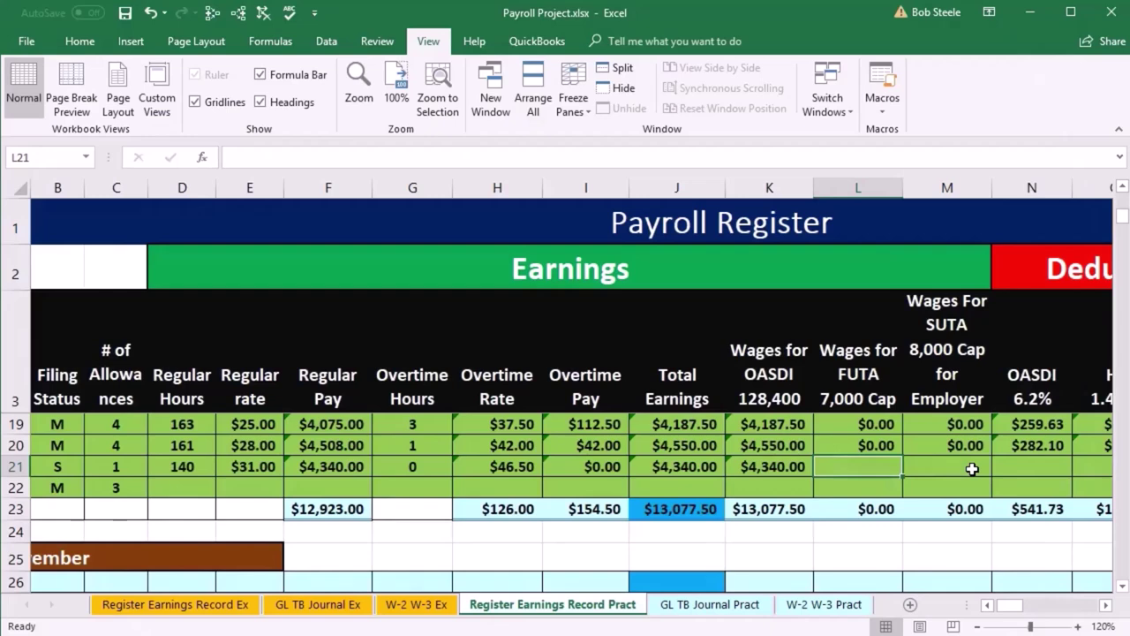
Move along row 21 past the capped FUTA and SUTA wage columns to the paycheck deductions
key("Right")
key("Right")
key("Right")
key("Right")
key("Right")
key("Right")
key("Right")
key("Right")
key("Right")
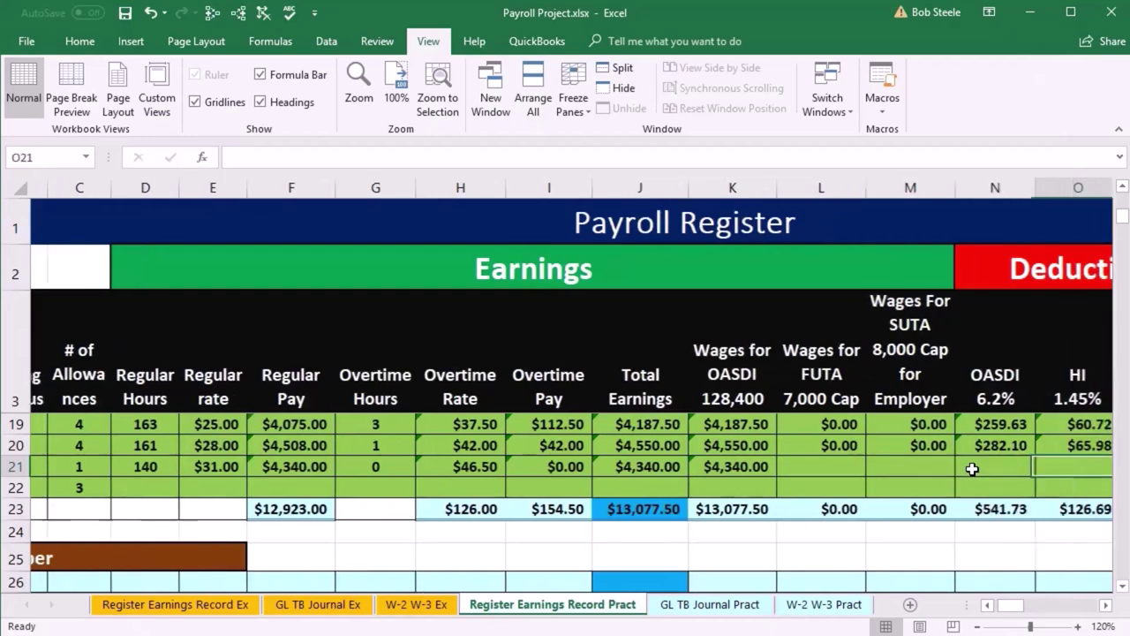